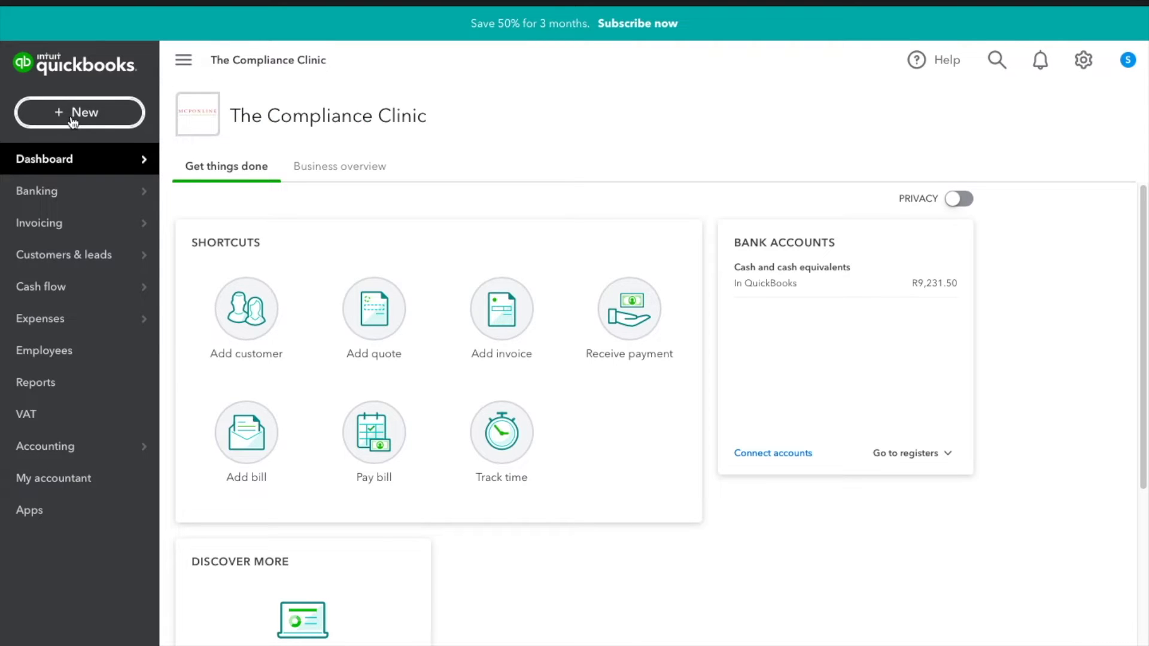
- Open the empty Suppliers page under Expenses
mouse_move(93, 326)
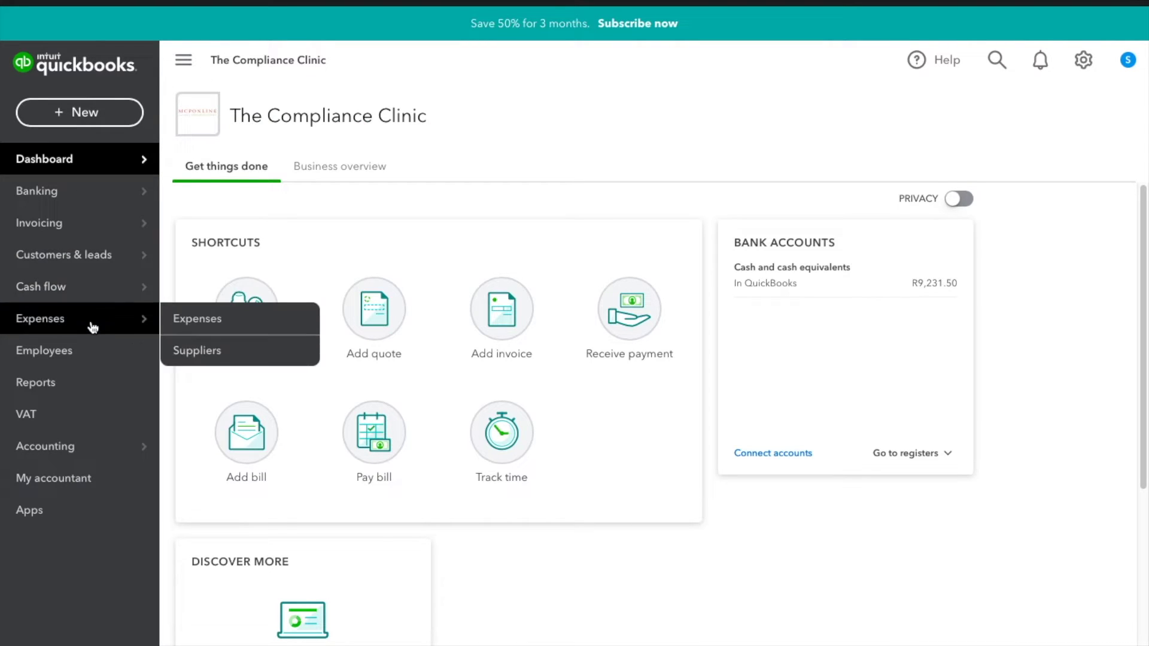
left_click(249, 353)
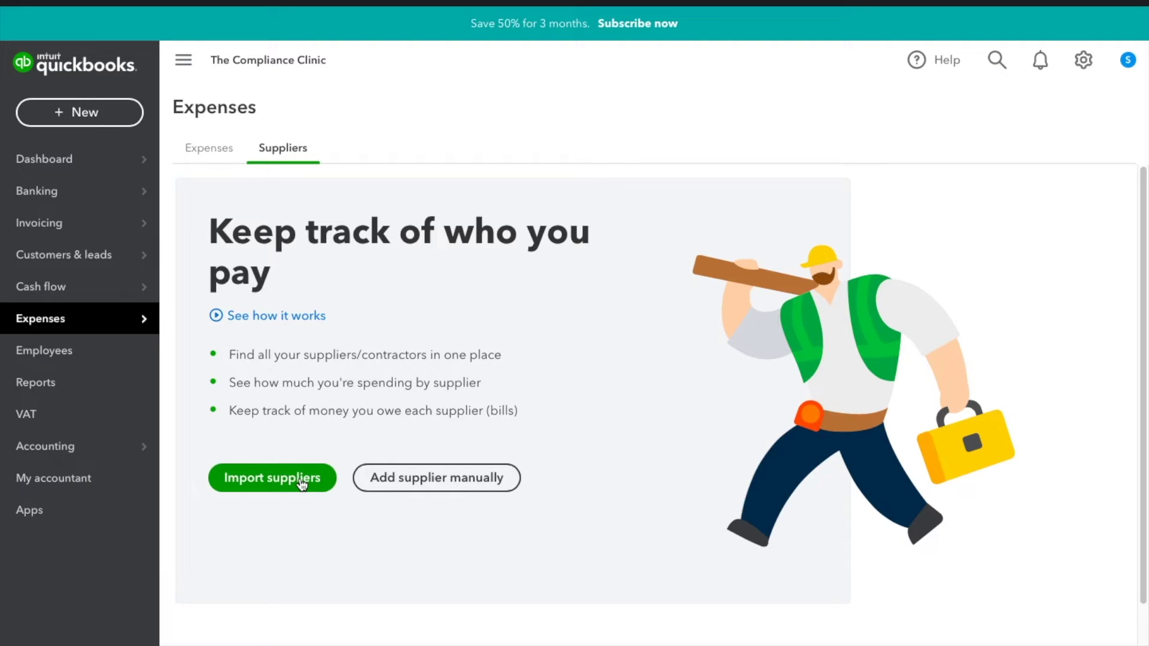
- Start a manual supplier entry with title Ms and the contact's first and last name
left_click(424, 487)
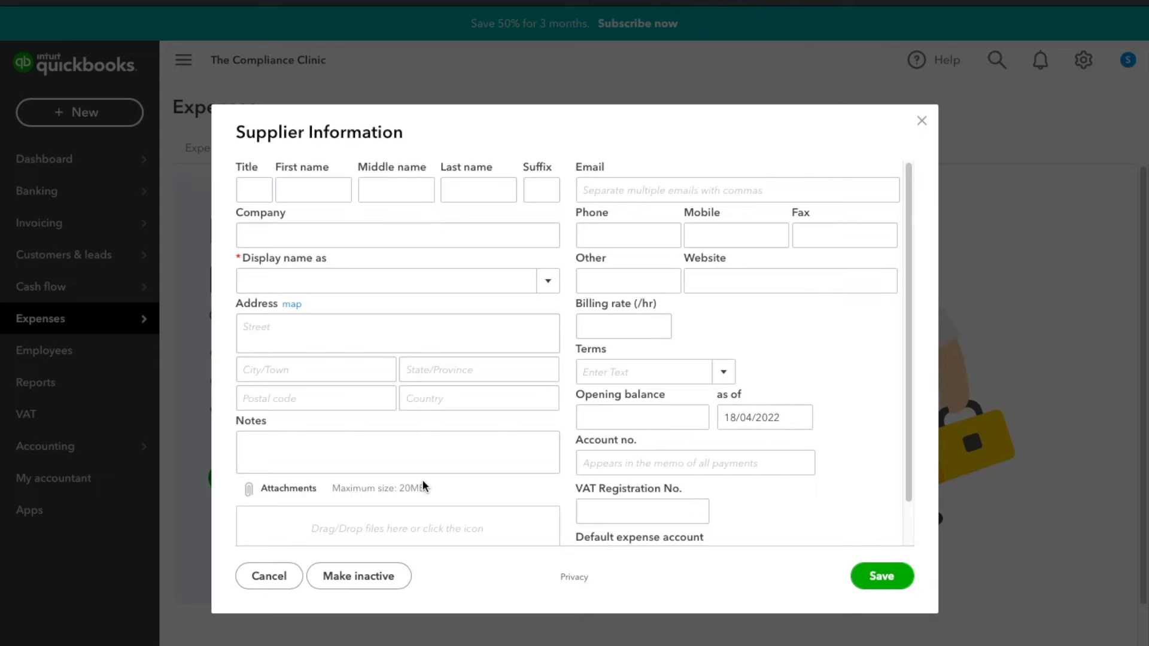
left_click(267, 192)
type("Ms")
key("Tab")
type("Lesg")
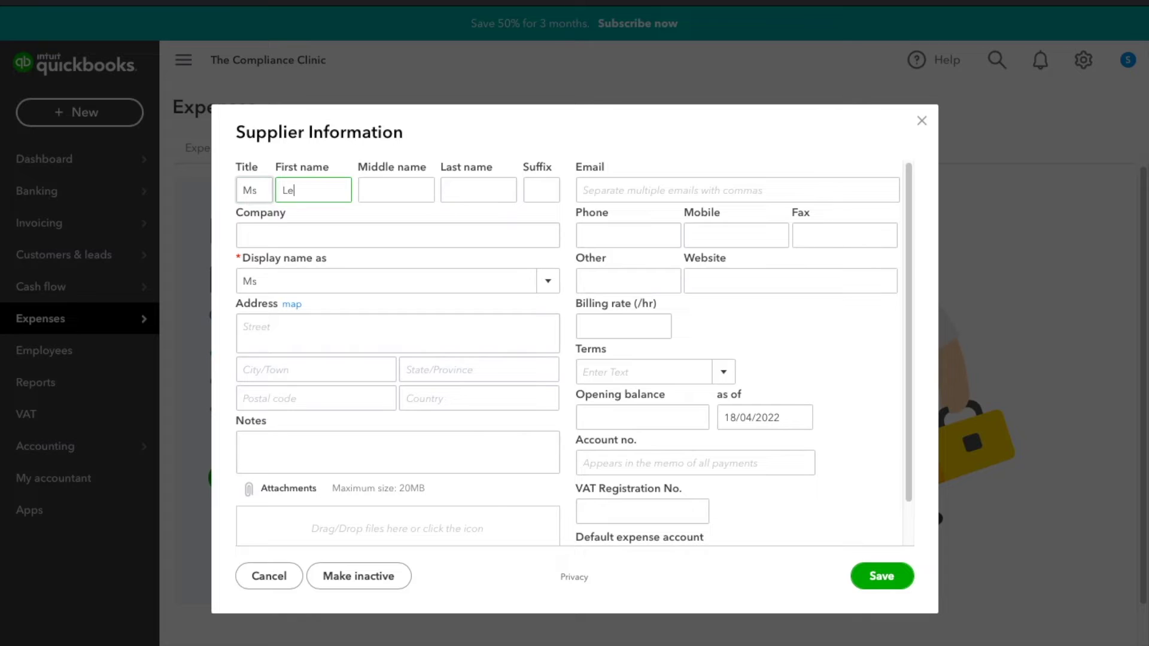
key("BackSpace")
type("ego")
key("Tab")
key("Tab")
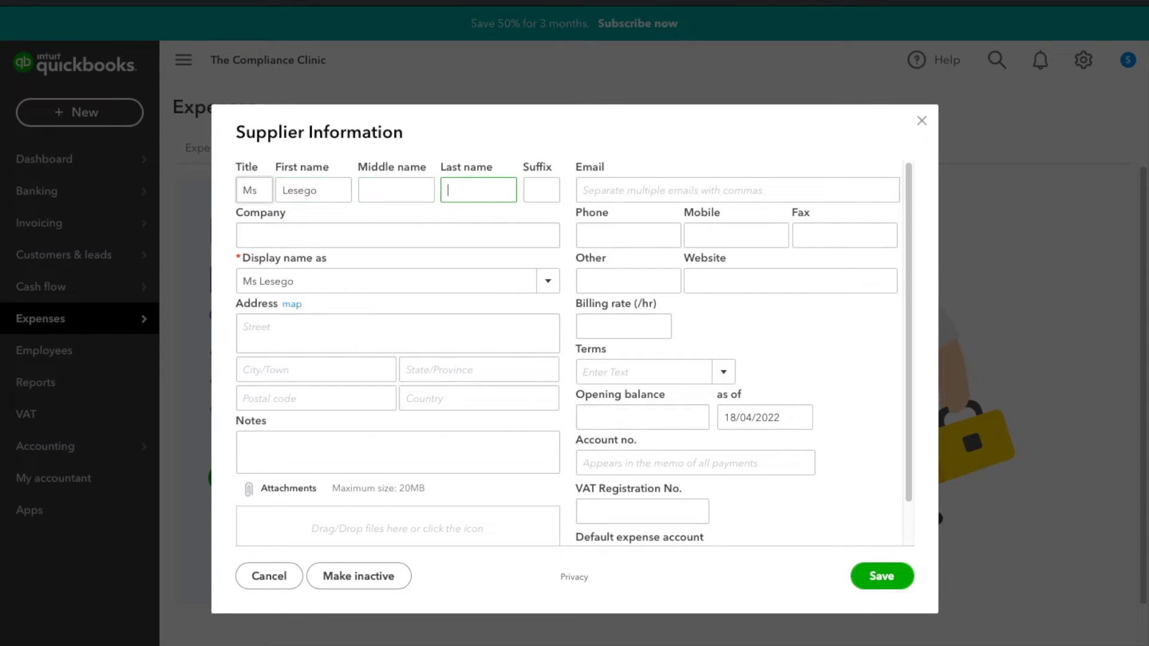
type("Accounting")
key("Tab")
- Enter company Lesego Accounting Services and choose it as the display name
left_click(260, 226)
type("Le")
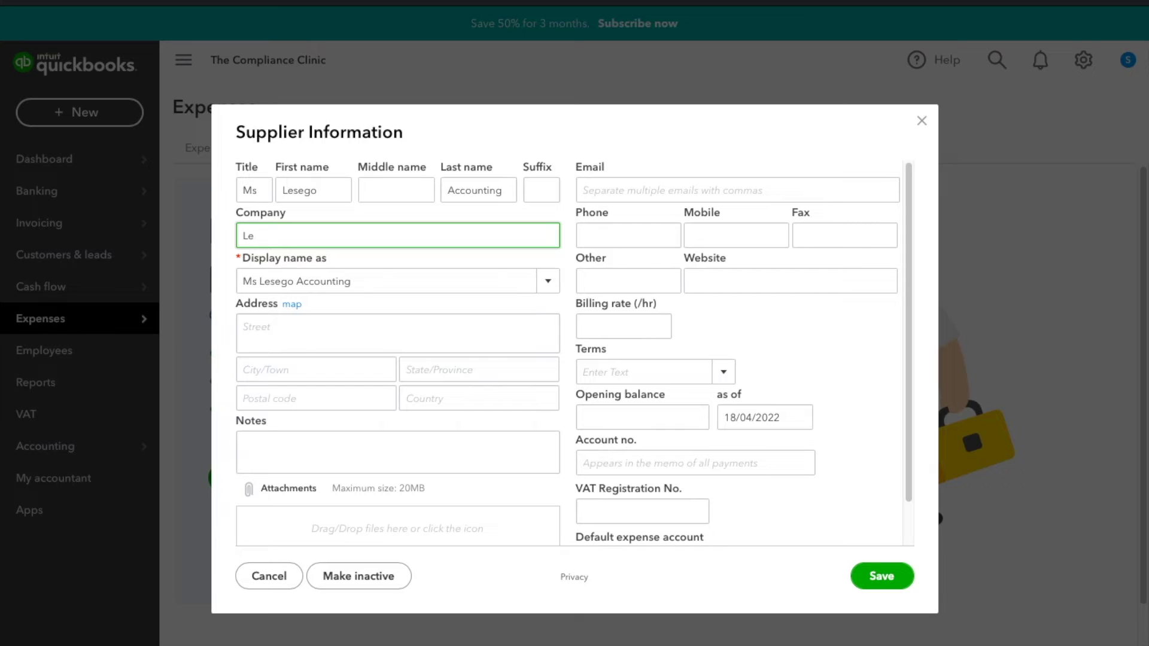
type("sego Accounting Services")
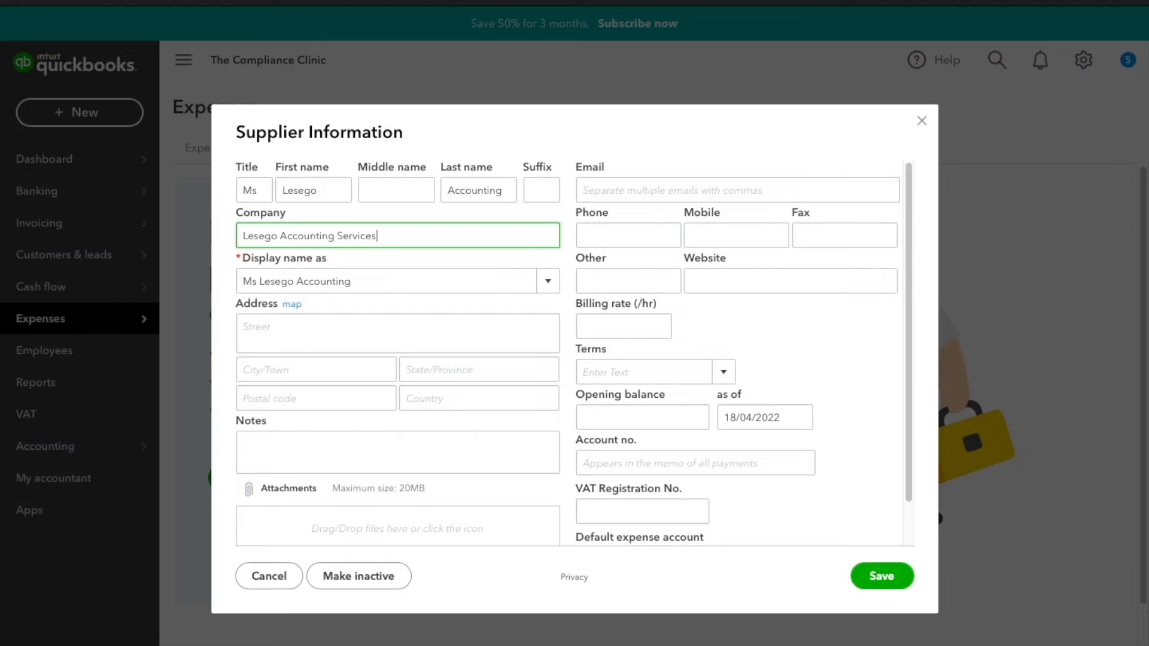
left_click(556, 283)
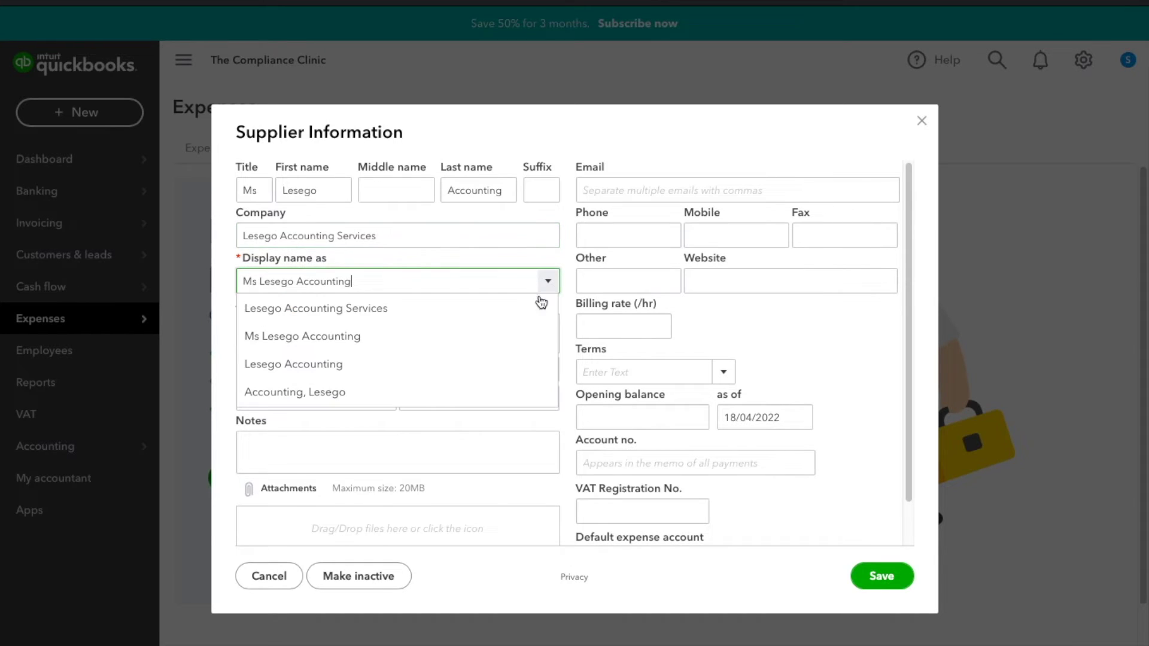
left_click(452, 309)
left_click(407, 340)
- Enter the street number, city, province Gauteng, postal code and country South Africa
type("234")
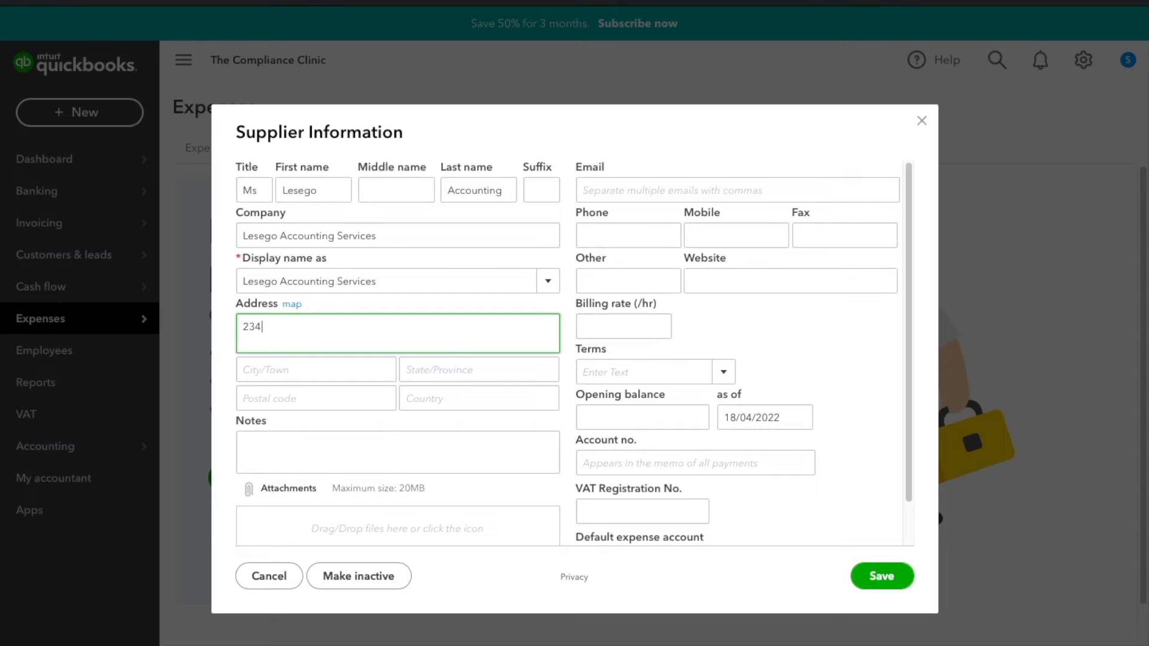
key("BackSpace")
key("BackSpace")
key("BackSpace")
key("Tab")
type("Pretoria")
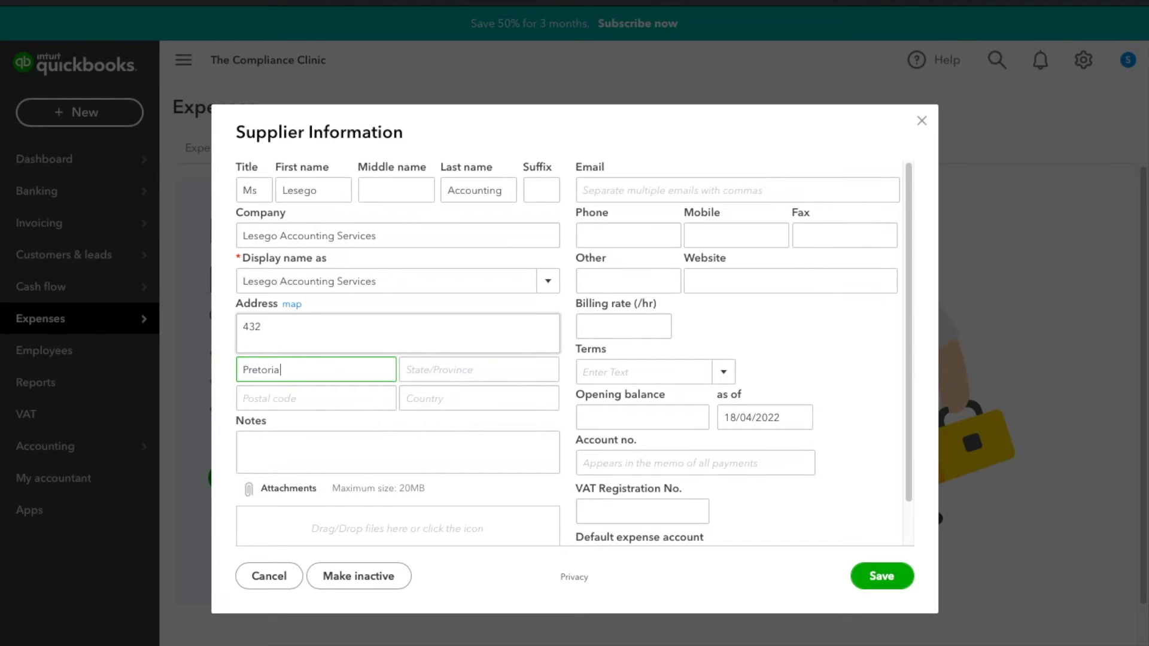
key("Tab")
type("G")
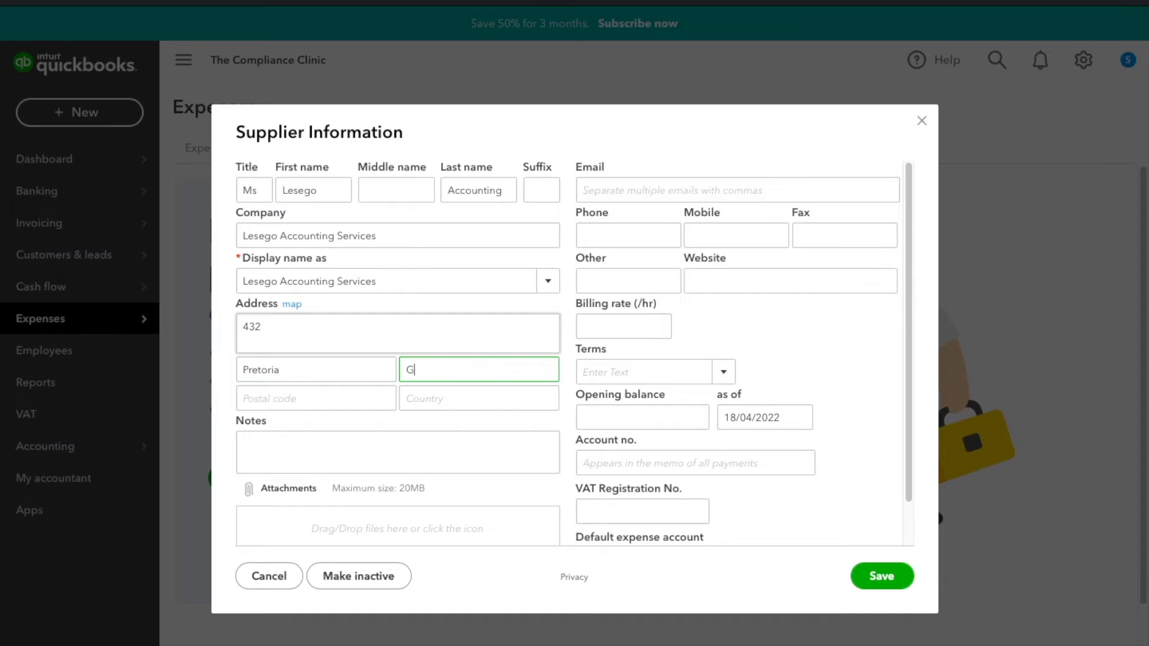
type("auteng")
key("Tab")
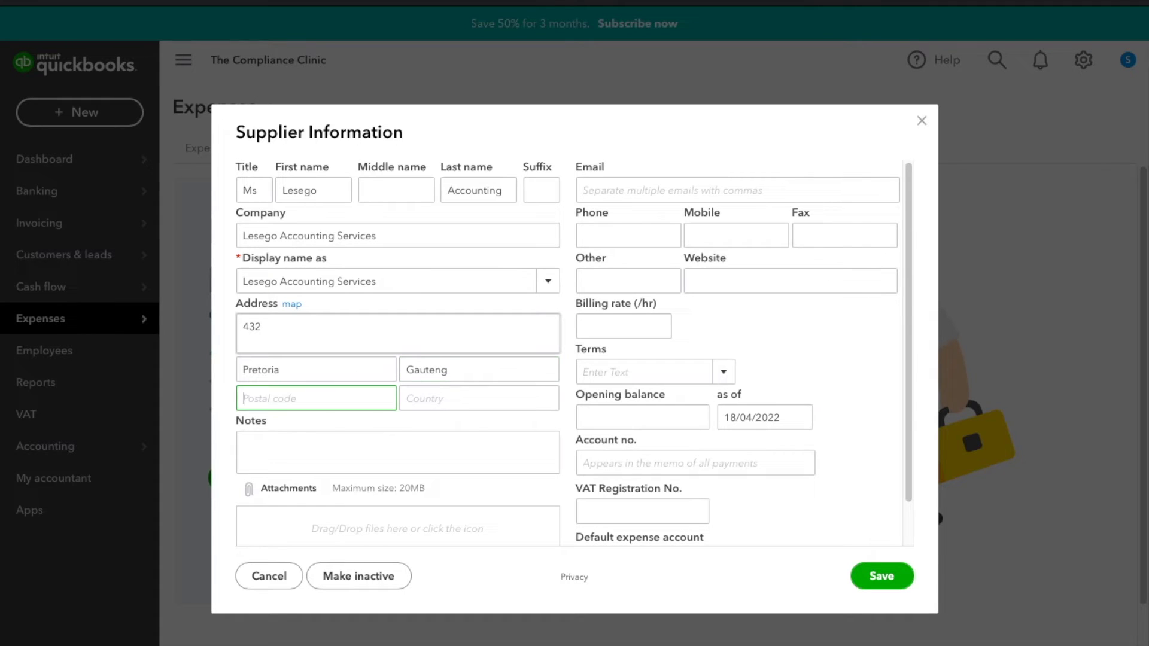
type("0001")
key("Tab")
type("Sou")
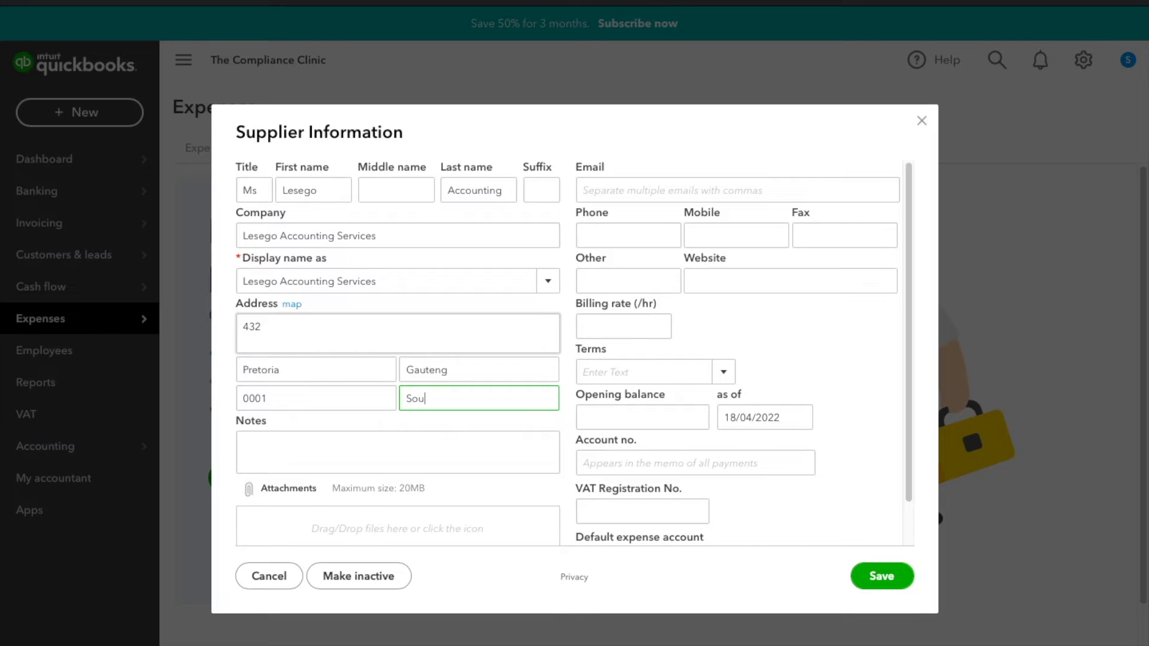
type("th Africa")
- Complete the street line by adding the street name after the number
double_click(362, 338)
left_click(363, 338)
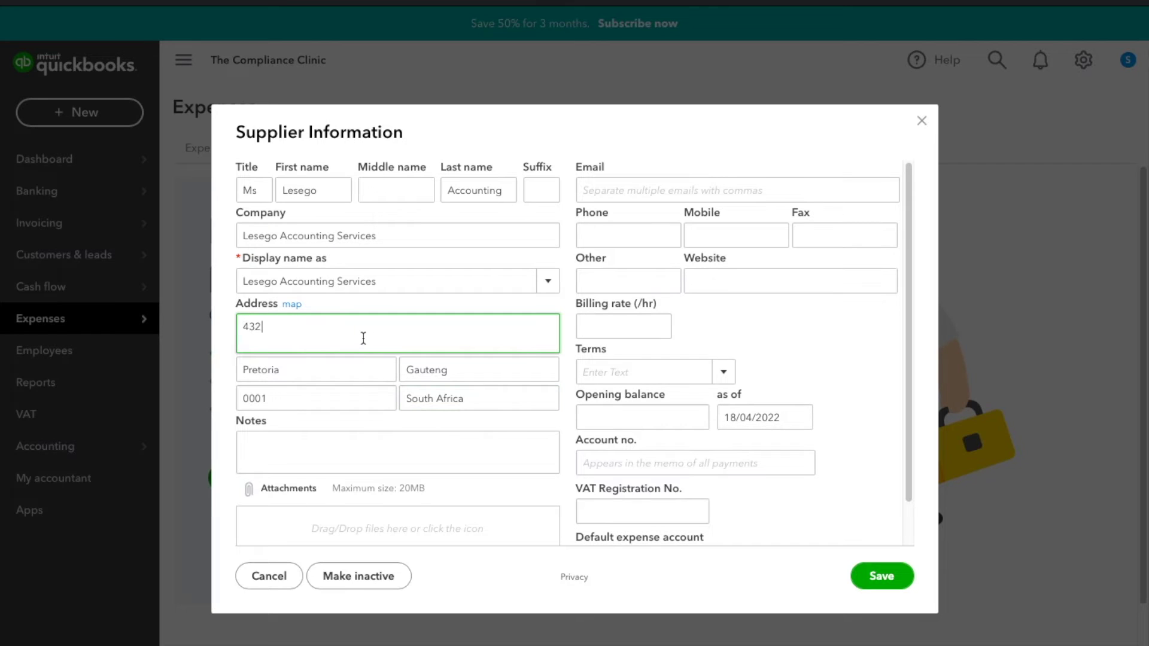
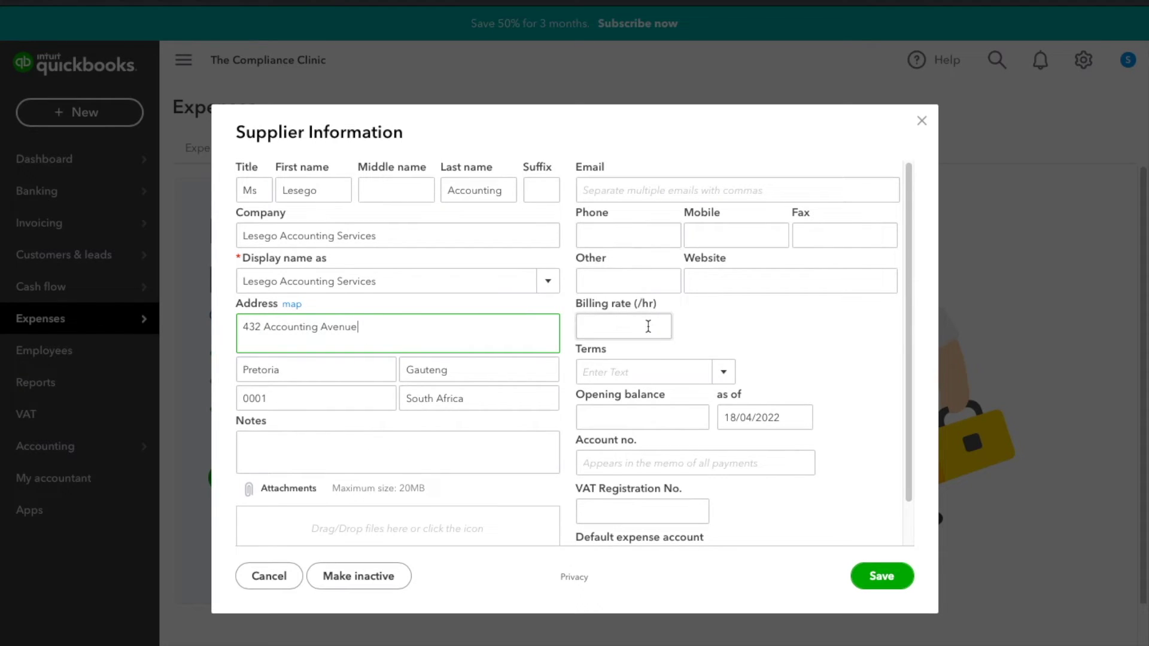
- Set Net 60 payment terms and enter the supplier's VAT registration number
left_click(735, 377)
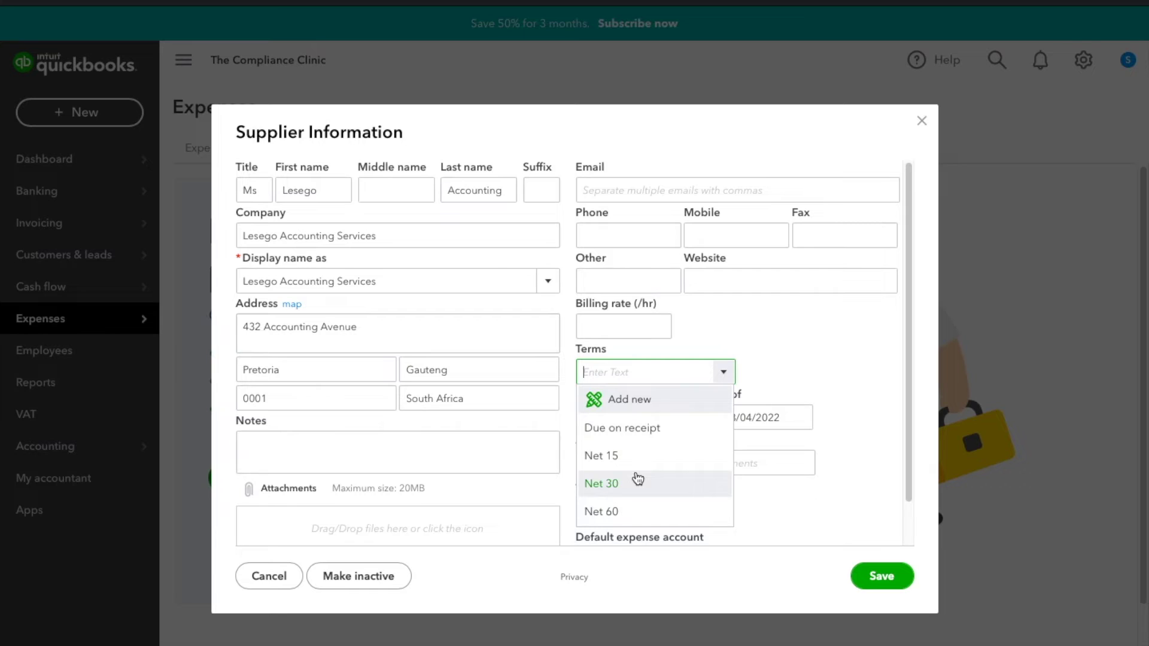
left_click(649, 514)
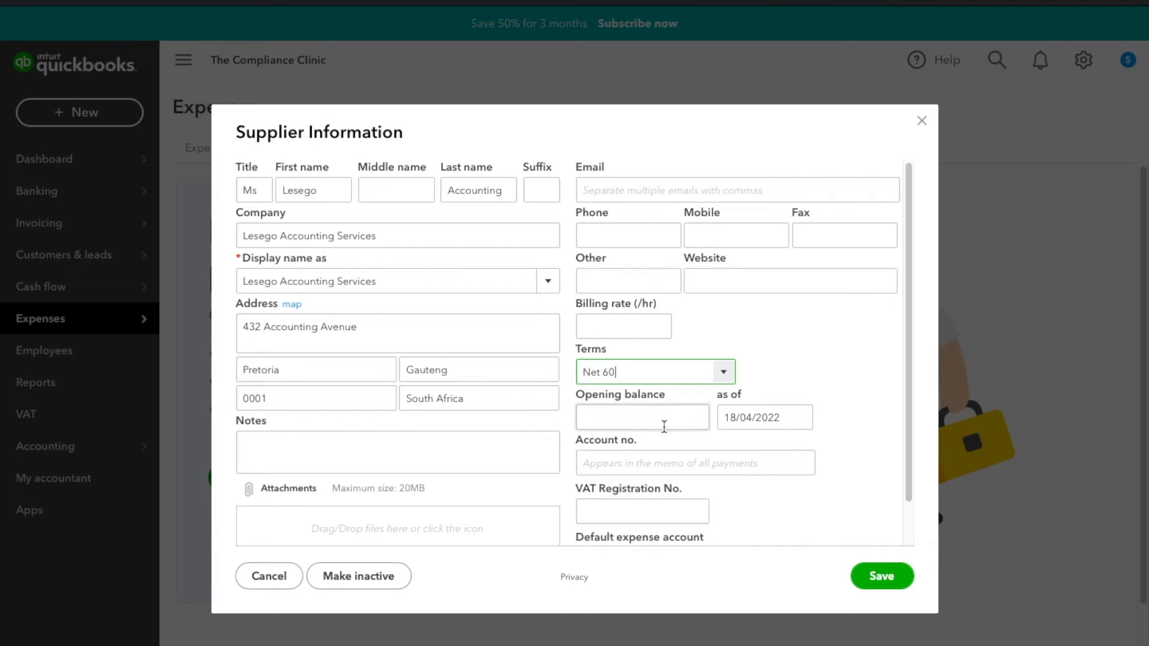
left_click(662, 456)
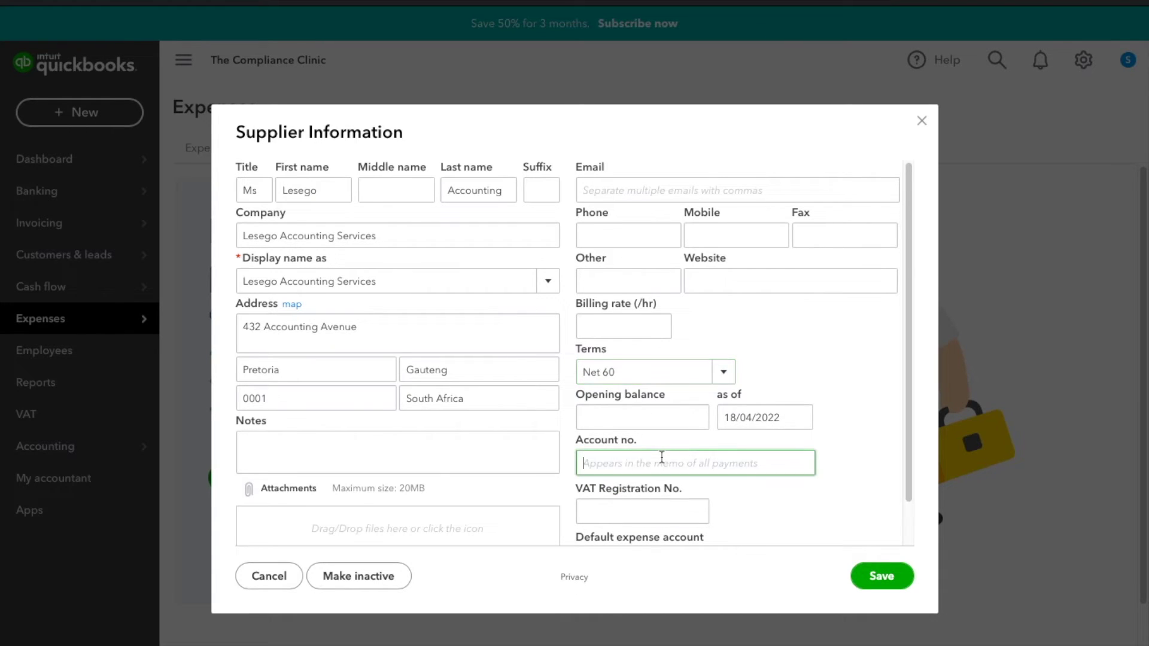
scroll(661, 457, "down", 2)
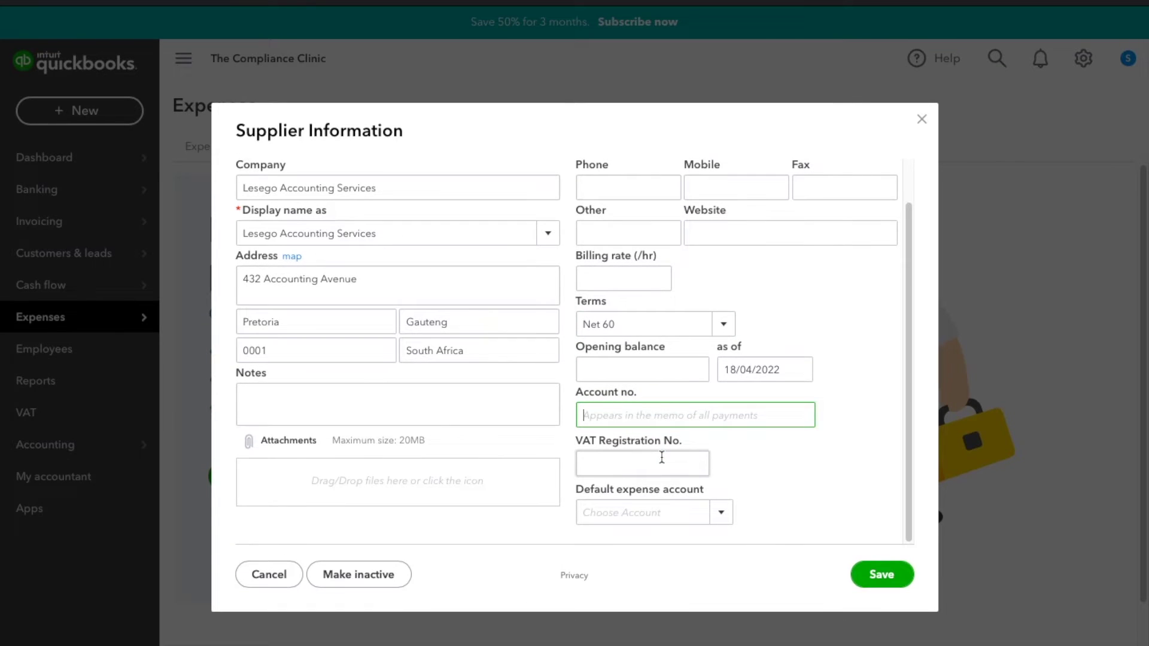
left_click(662, 457)
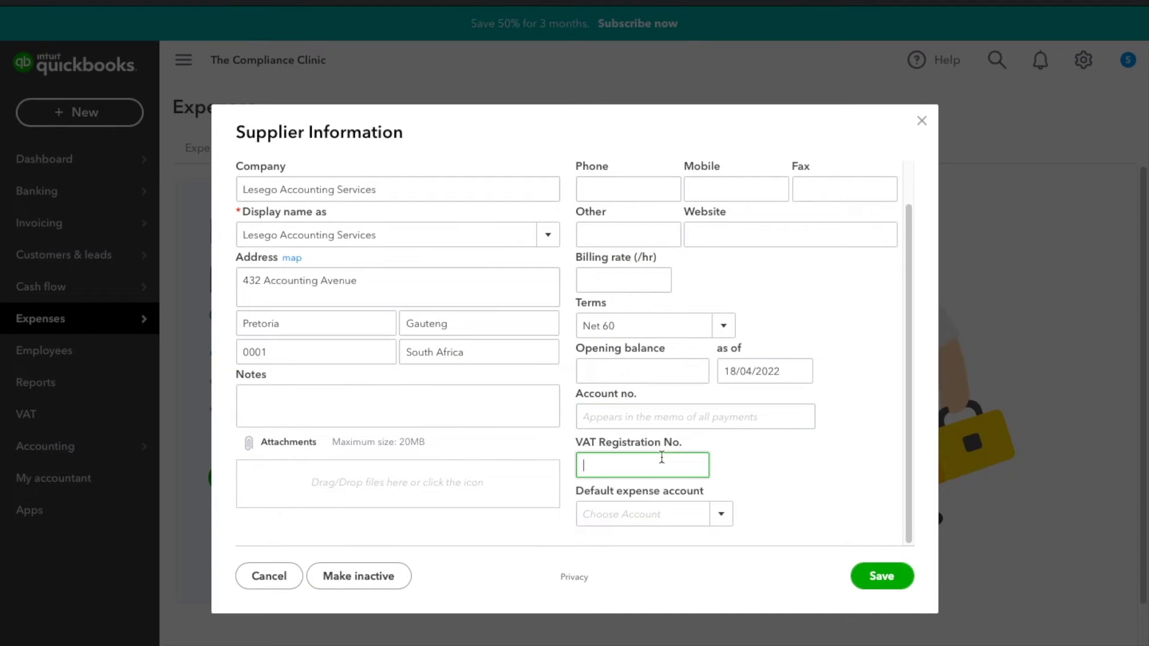
- Leave the default expense account unset and save the supplier
left_click(723, 513)
left_click(550, 516)
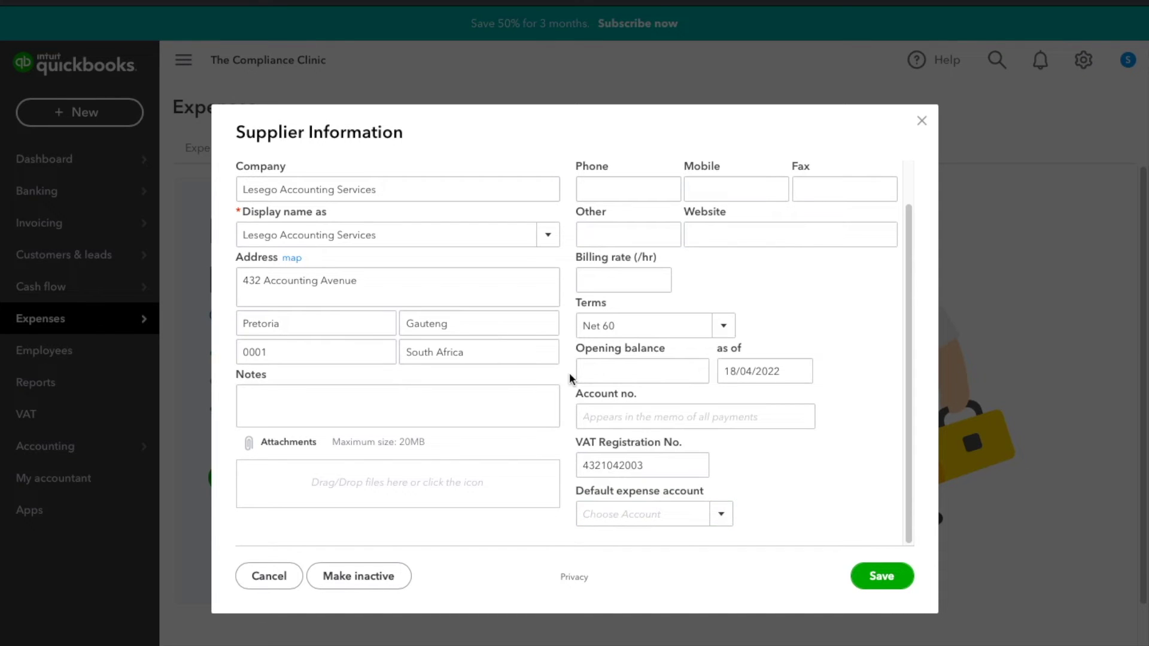
scroll(569, 372, "up", 1)
scroll(572, 443, "up", 1)
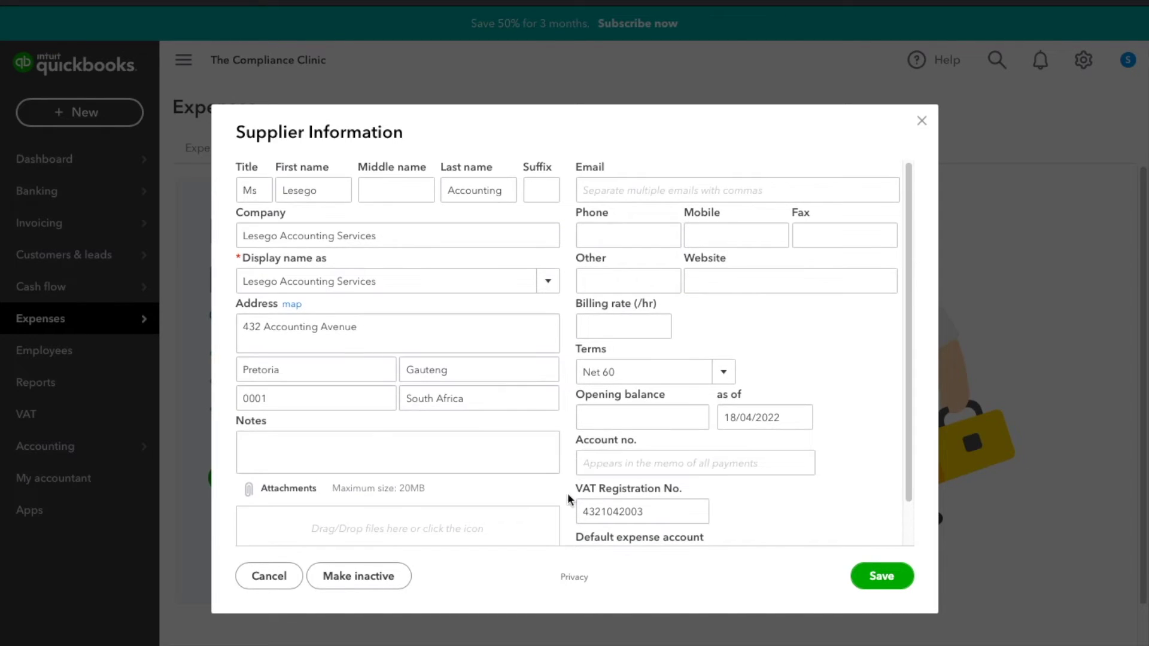
left_click(869, 575)
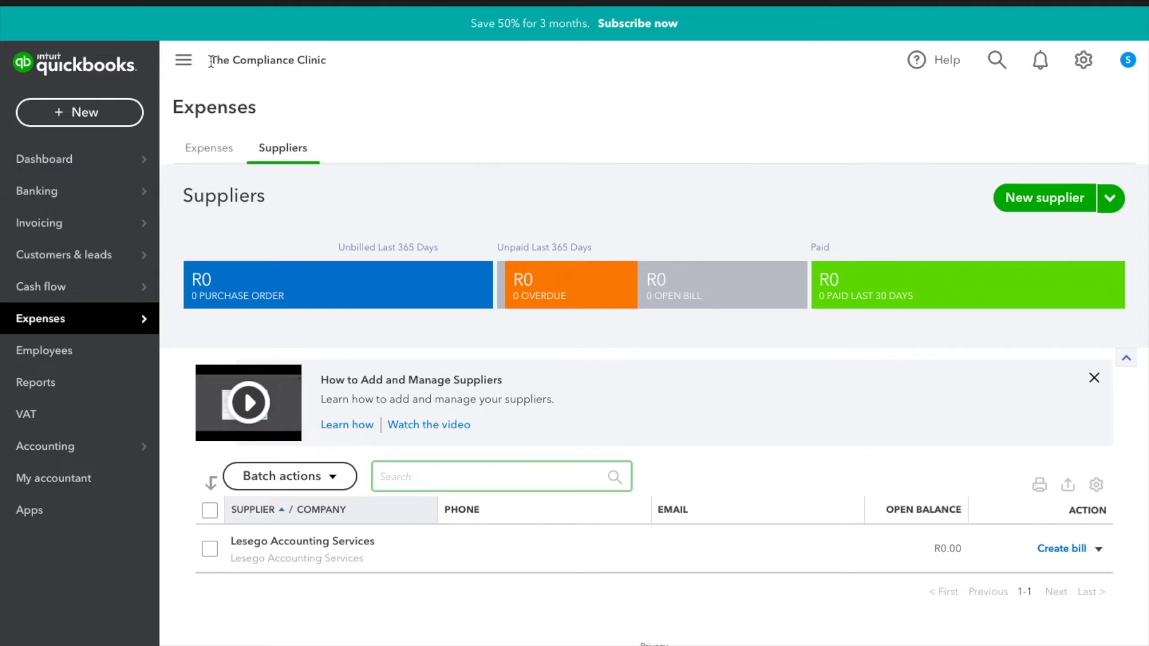
- Return to the Suppliers list showing Lesego Accounting Services and open a blank supplier form
left_click(117, 119)
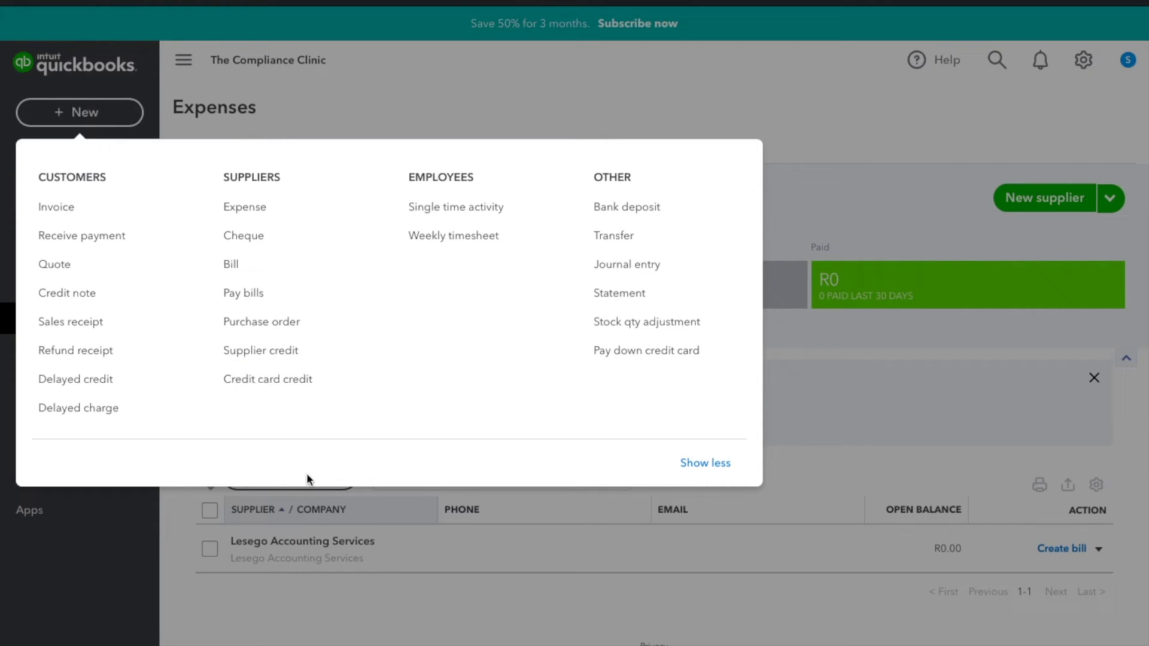
left_click(303, 605)
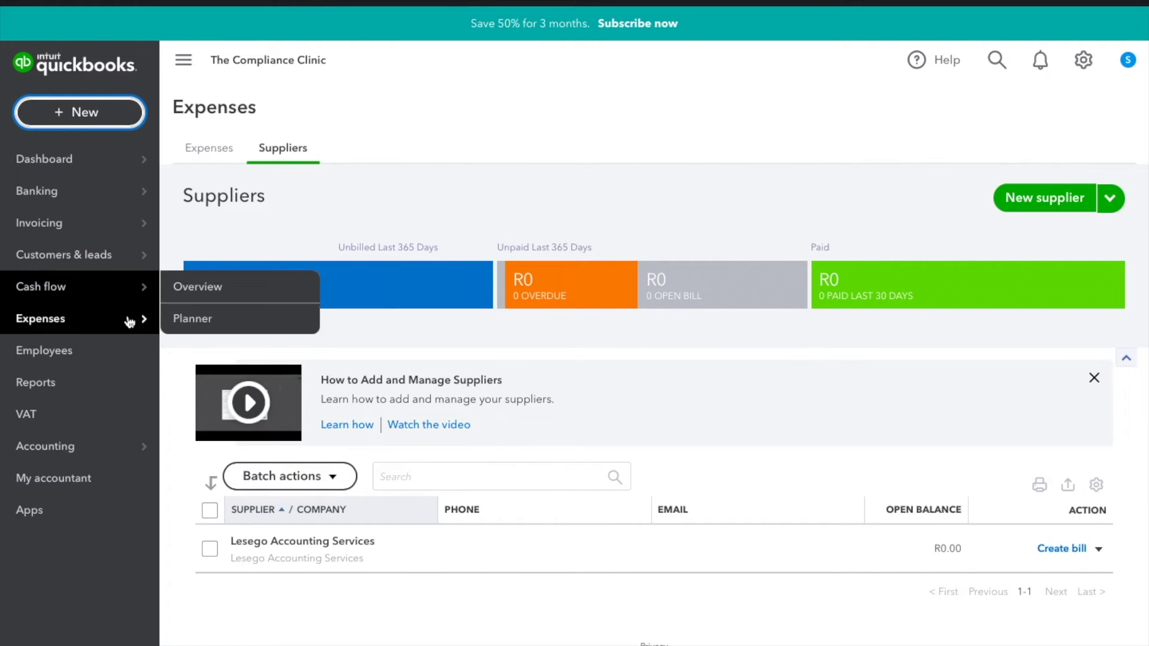
mouse_move(127, 326)
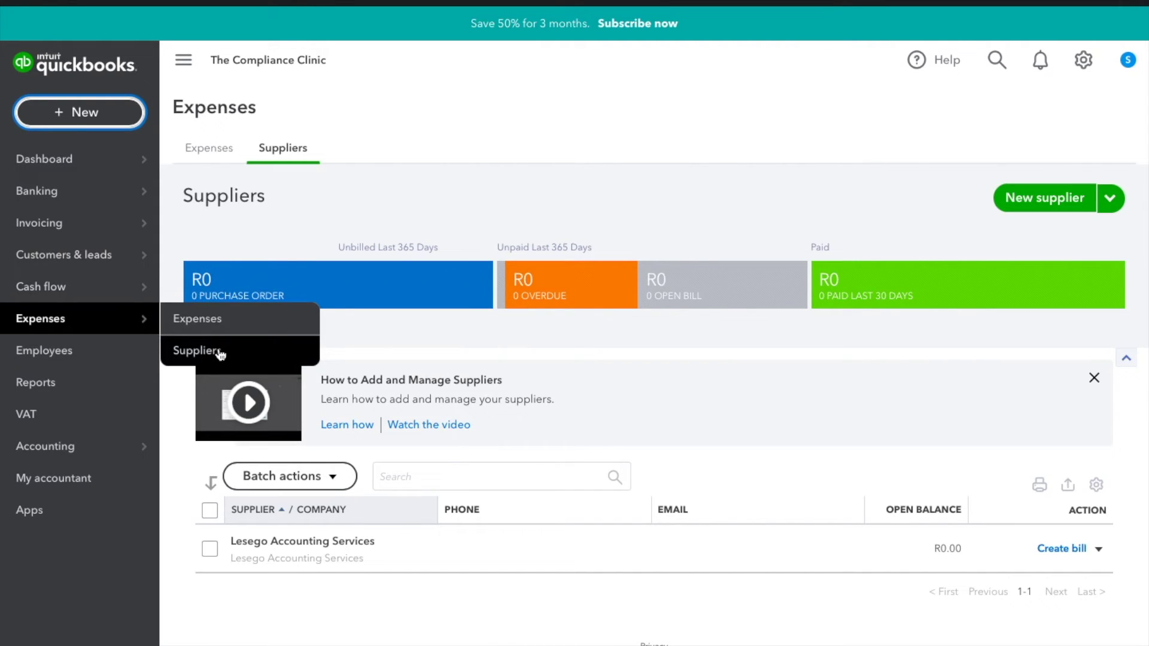
left_click(195, 151)
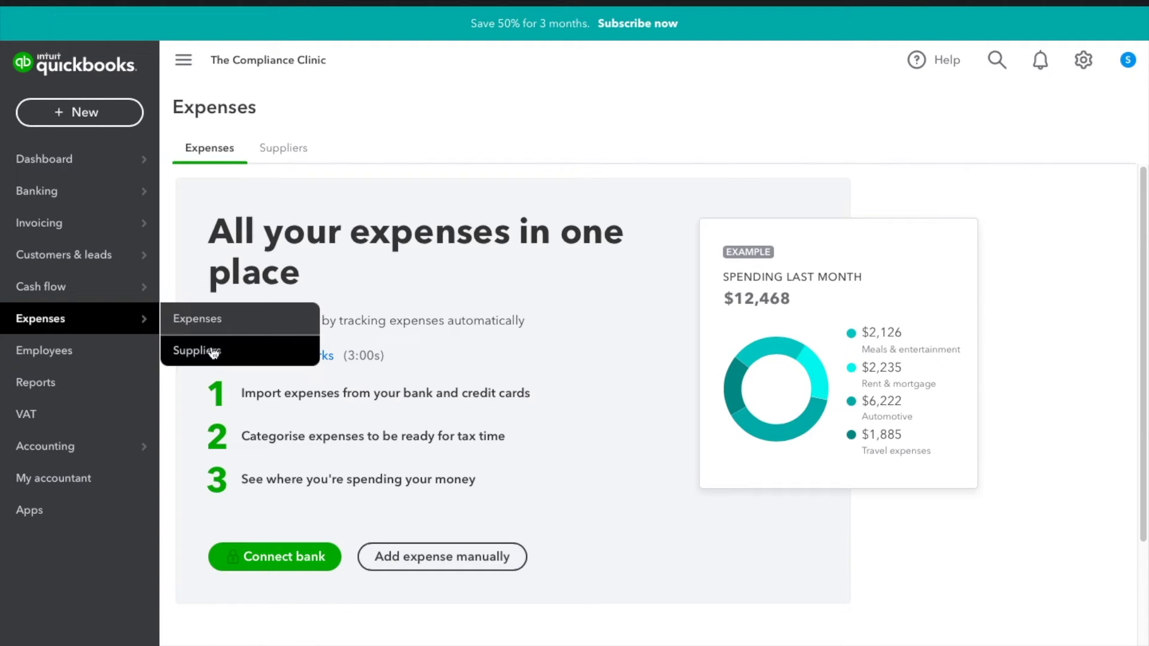
left_click(213, 353)
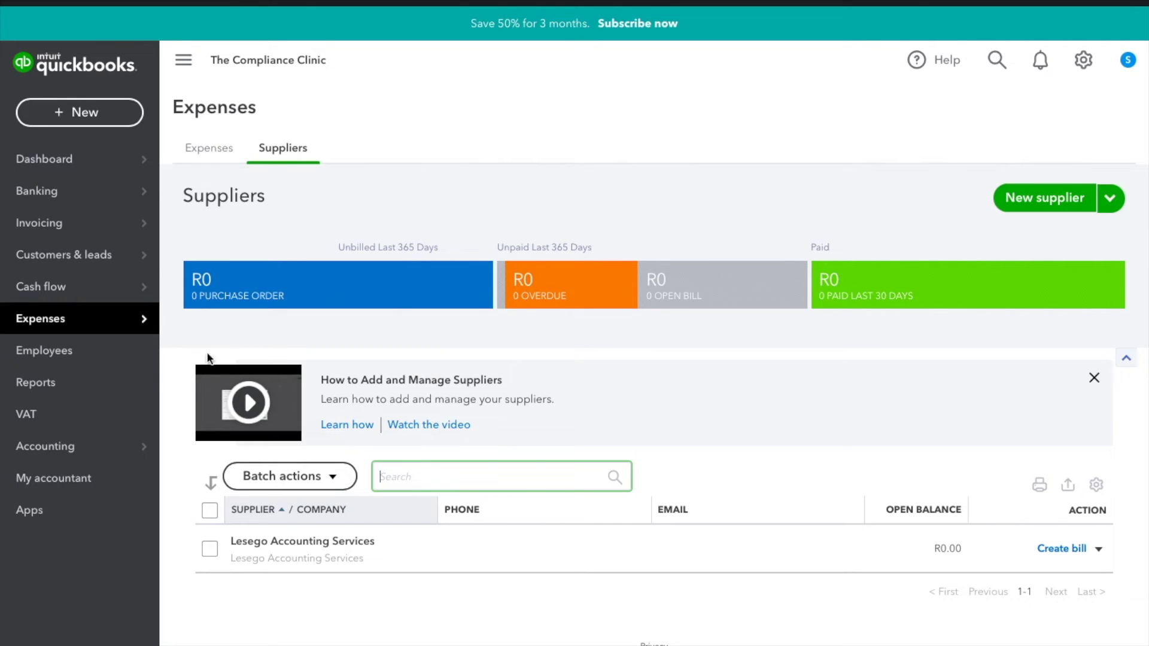
left_click(447, 533)
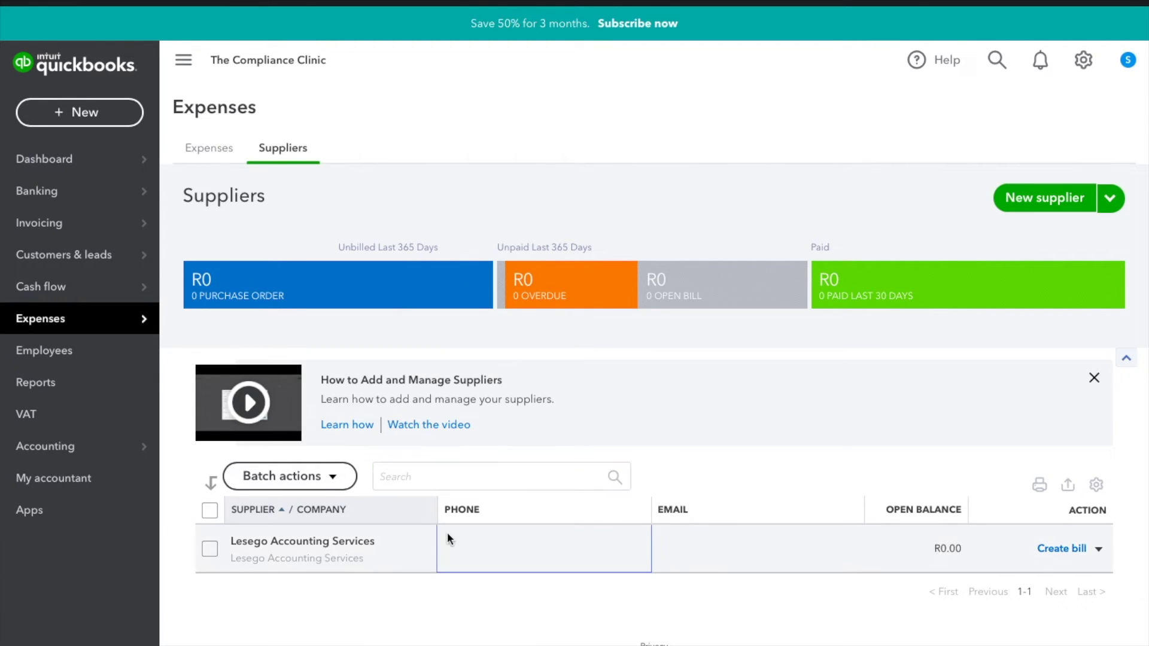
left_click(1076, 210)
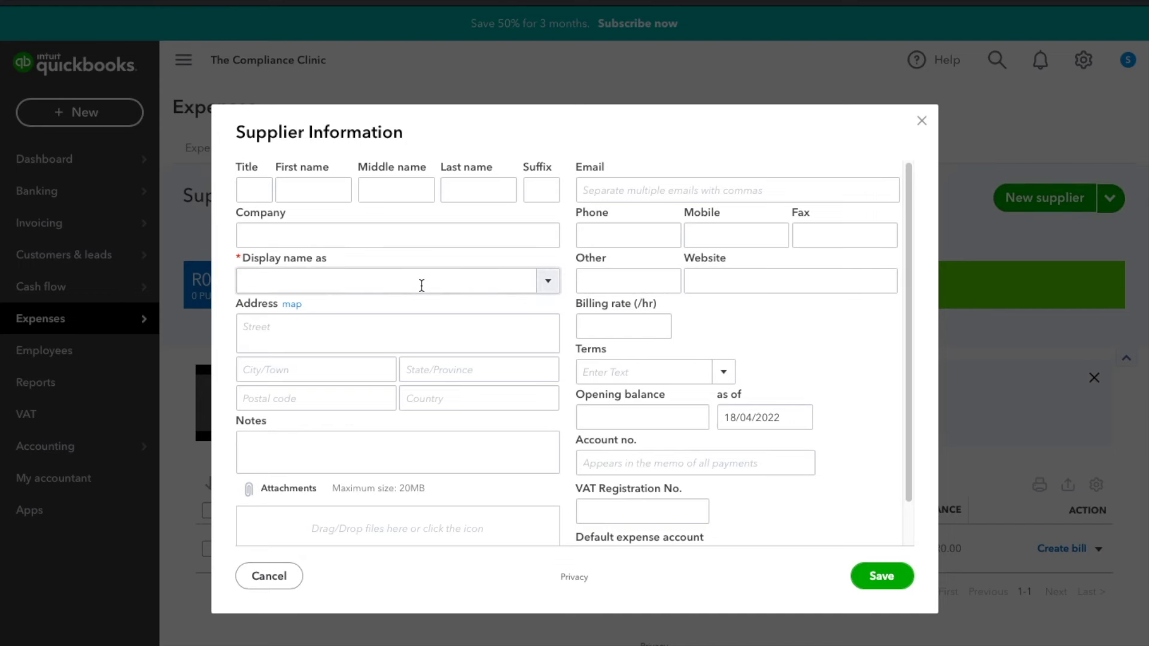
- Enter title Mr and the contact's first and last name for the second supplier
left_click(241, 190)
type("Mr")
key("Tab")
type("T")
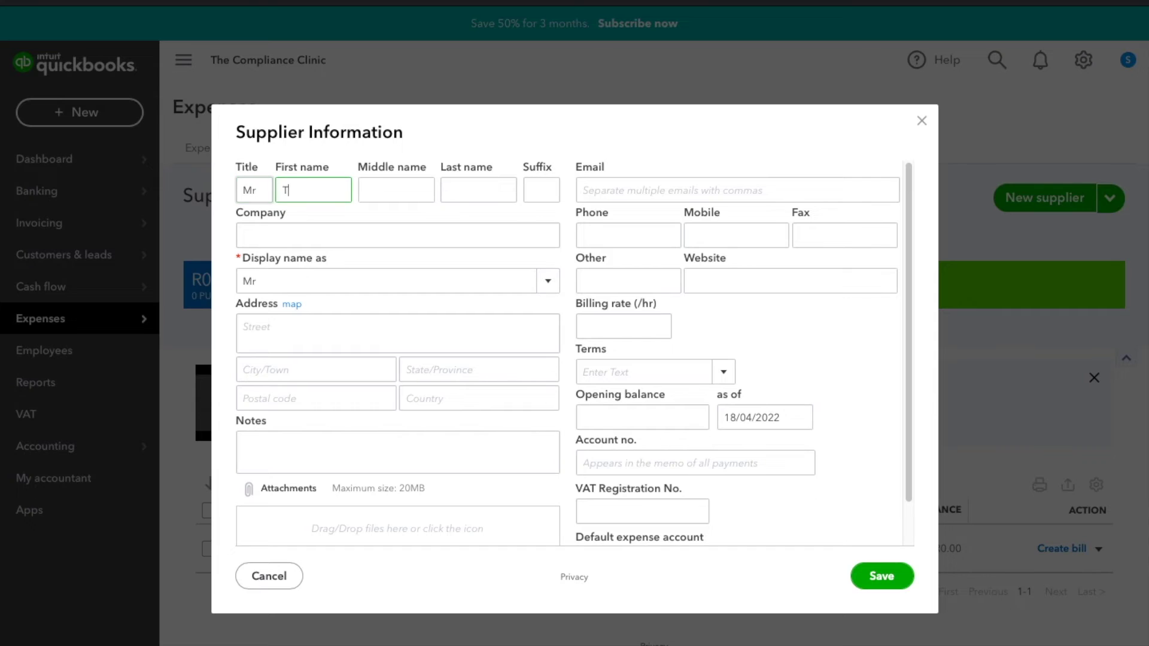
key("BackSpace")
key("Tab")
key("Tab")
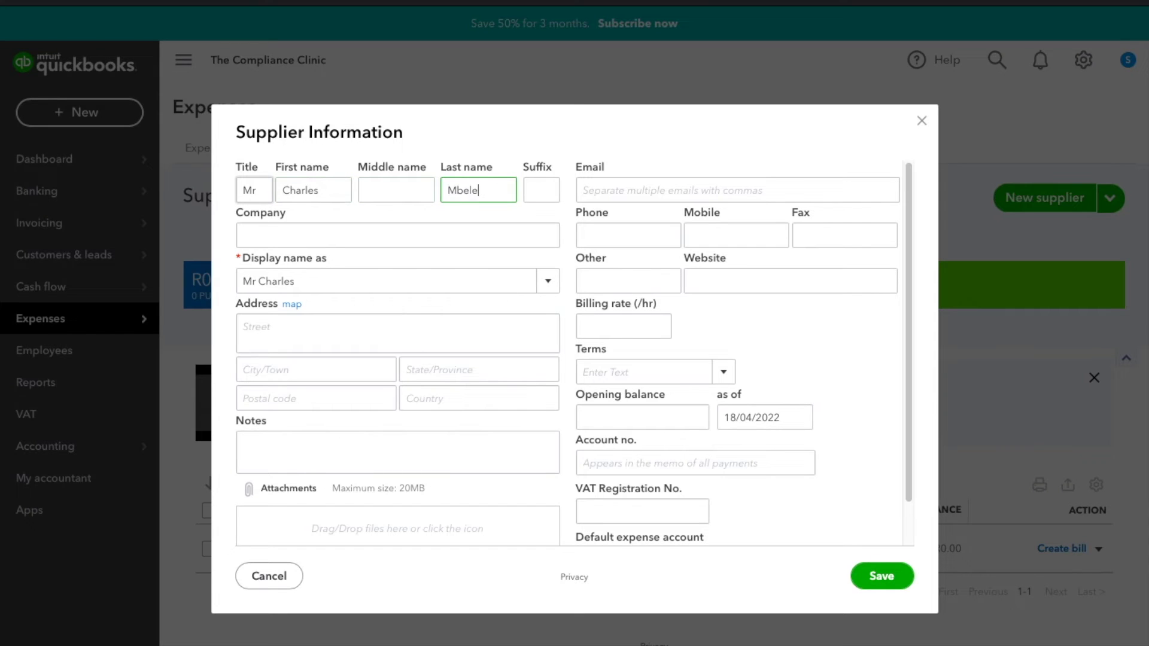
- Enter the company name and select it as the display name
key("Tab")
key("Tab")
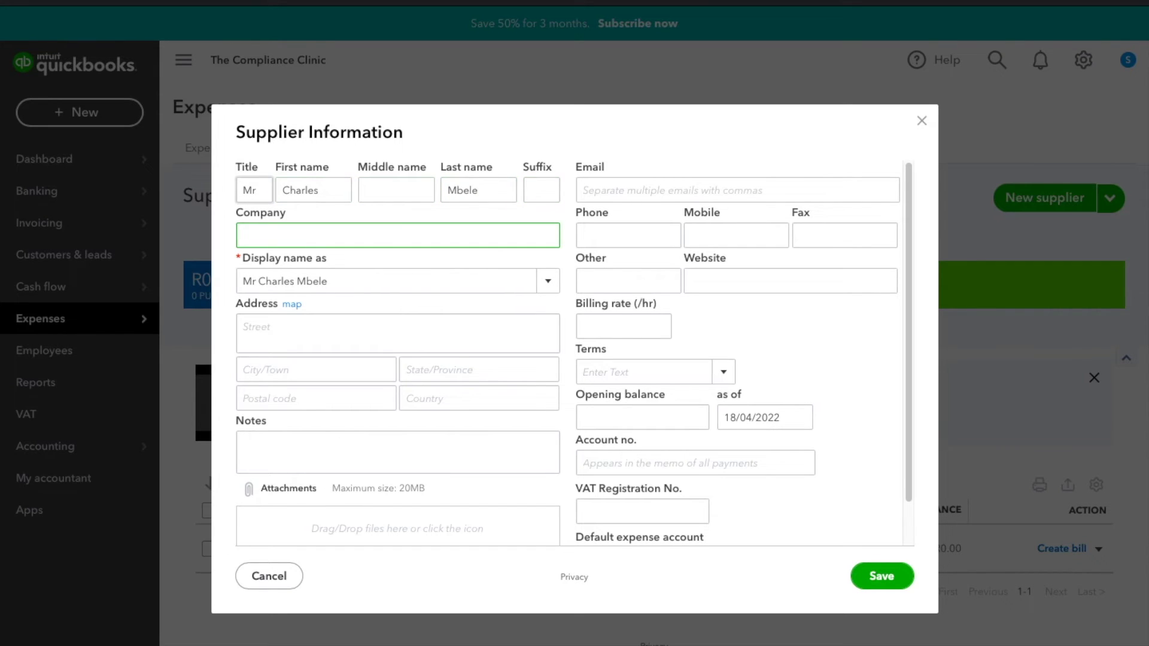
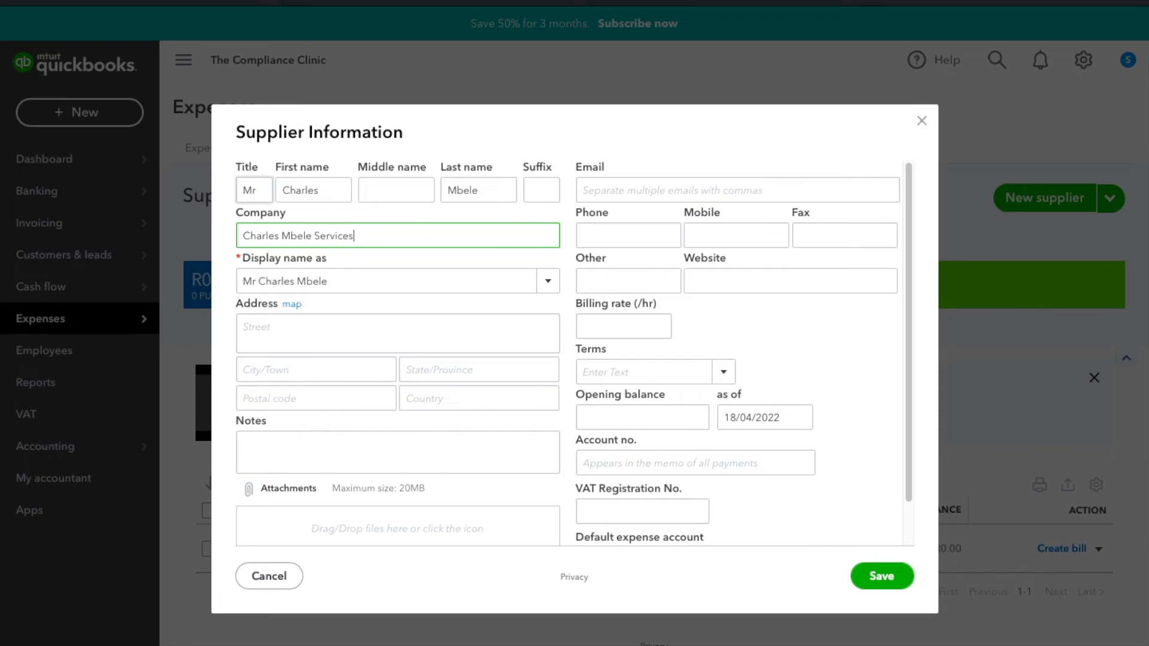
key("Tab")
left_click(548, 282)
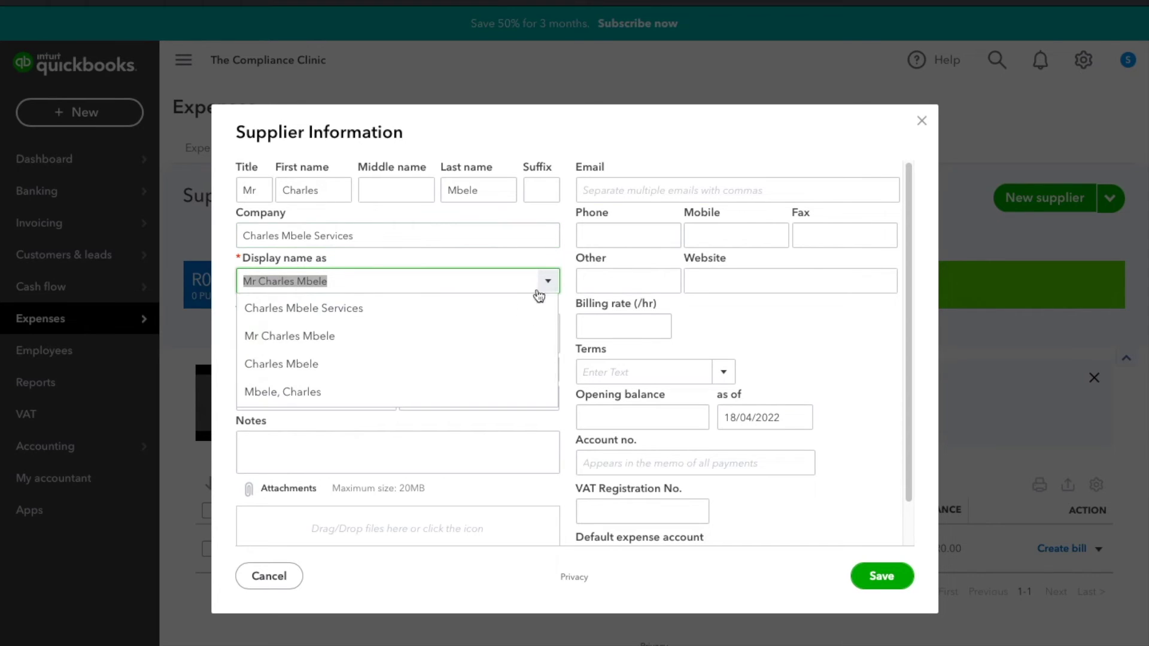
left_click(411, 308)
- Enter the second supplier's street address, correcting the street name spelling
left_click(387, 336)
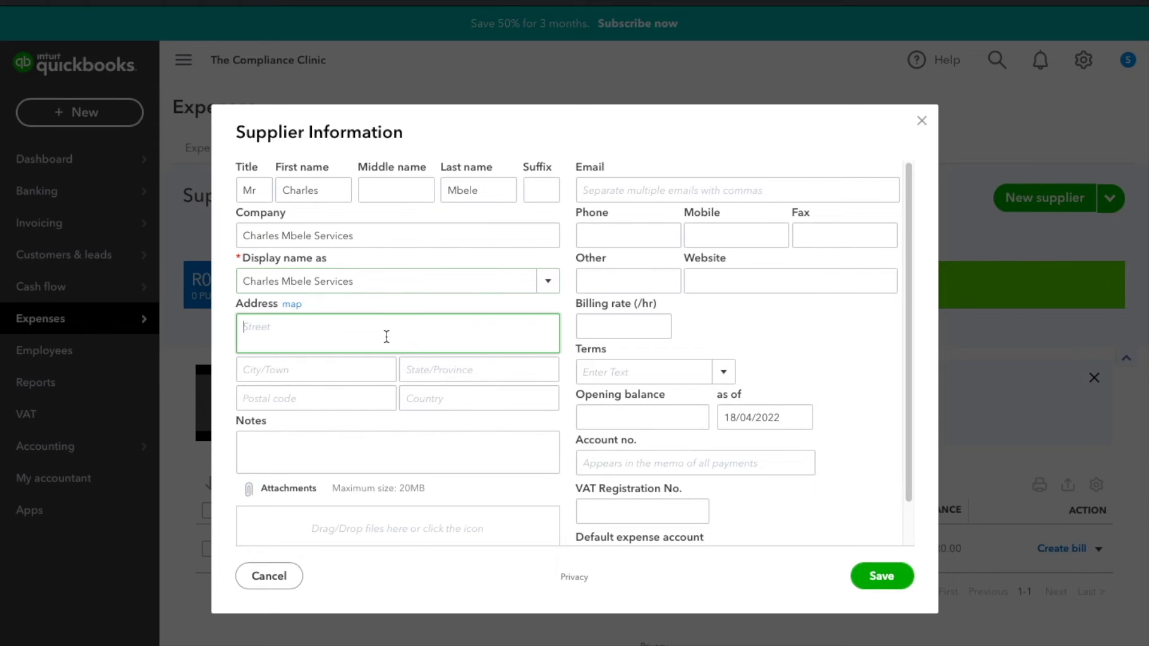
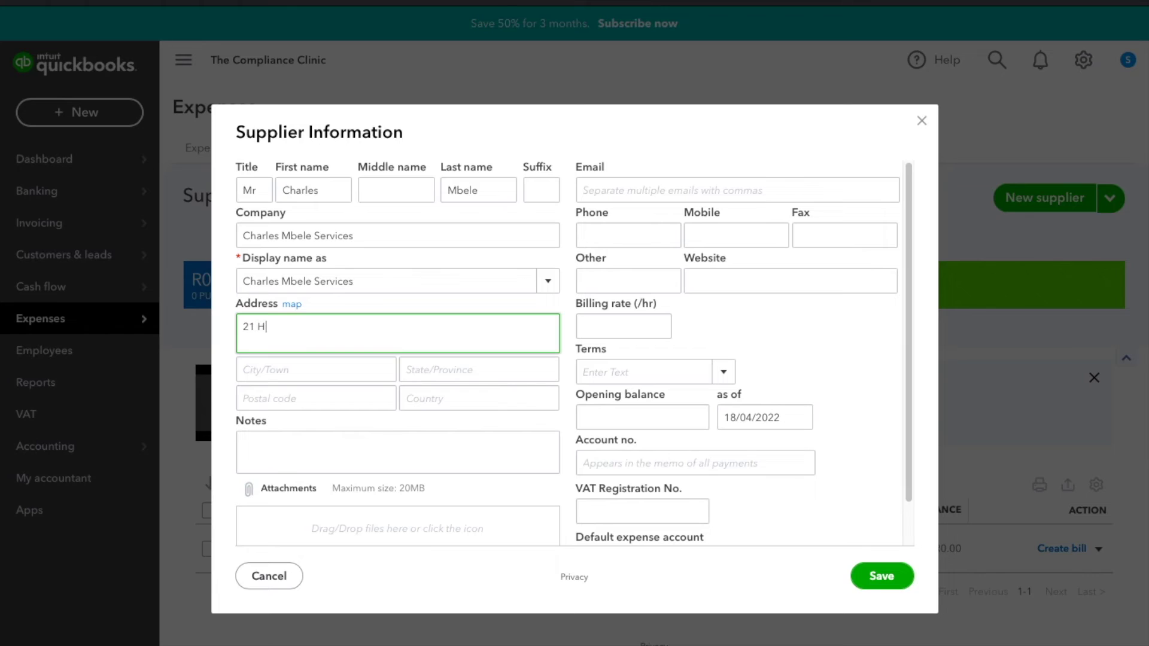
type("dew")
key("BackSpace")
key("BackSpace")
key("BackSpace")
key("BackSpace")
type("dew")
- Fill in the city, province Gauteng, postal code and country South Africa
left_click(369, 373)
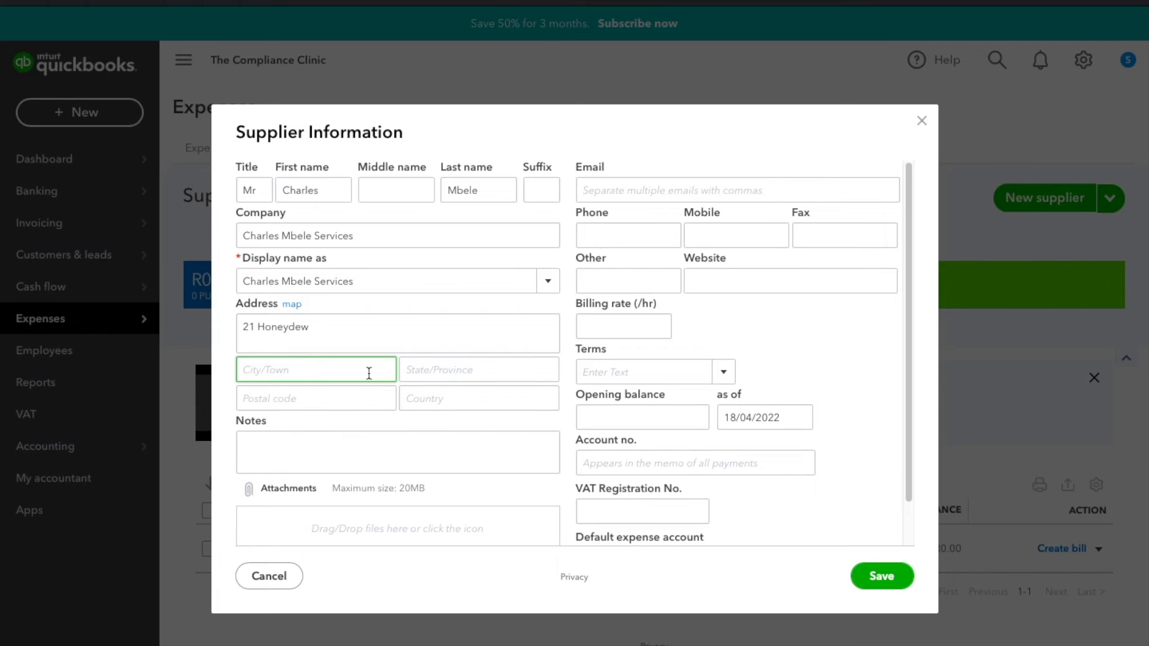
type("J")
key("BackSpace")
type("Roodepoort")
key("Tab")
type("Gauteng")
key("Tab")
type("3125")
key("Tab")
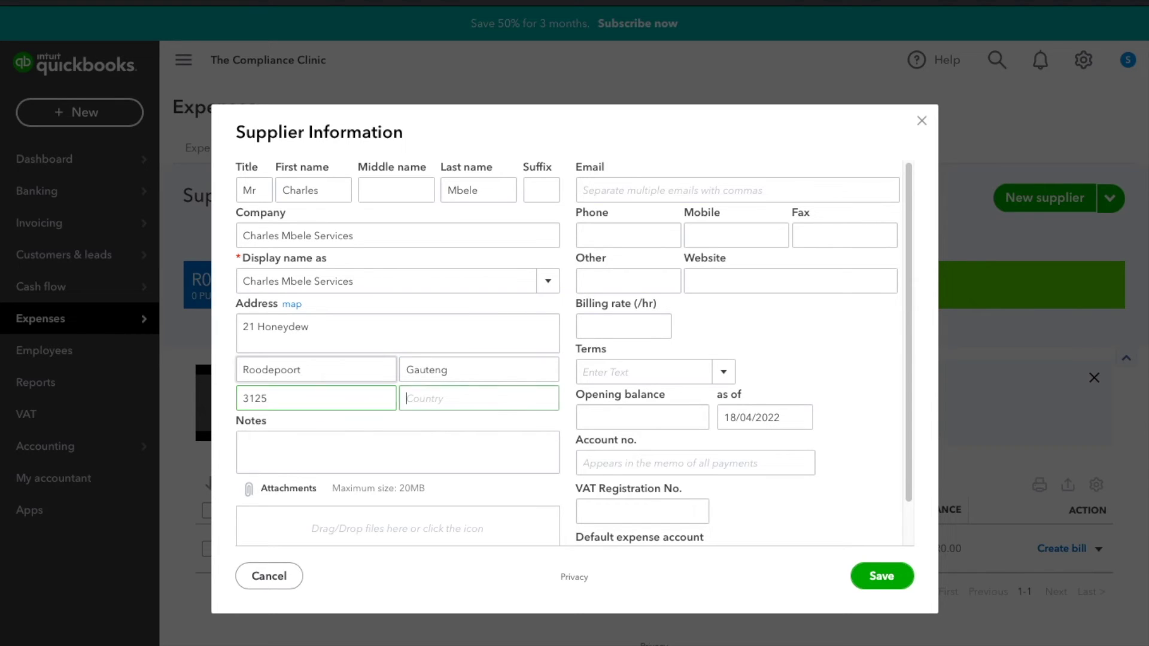
type("South Africa")
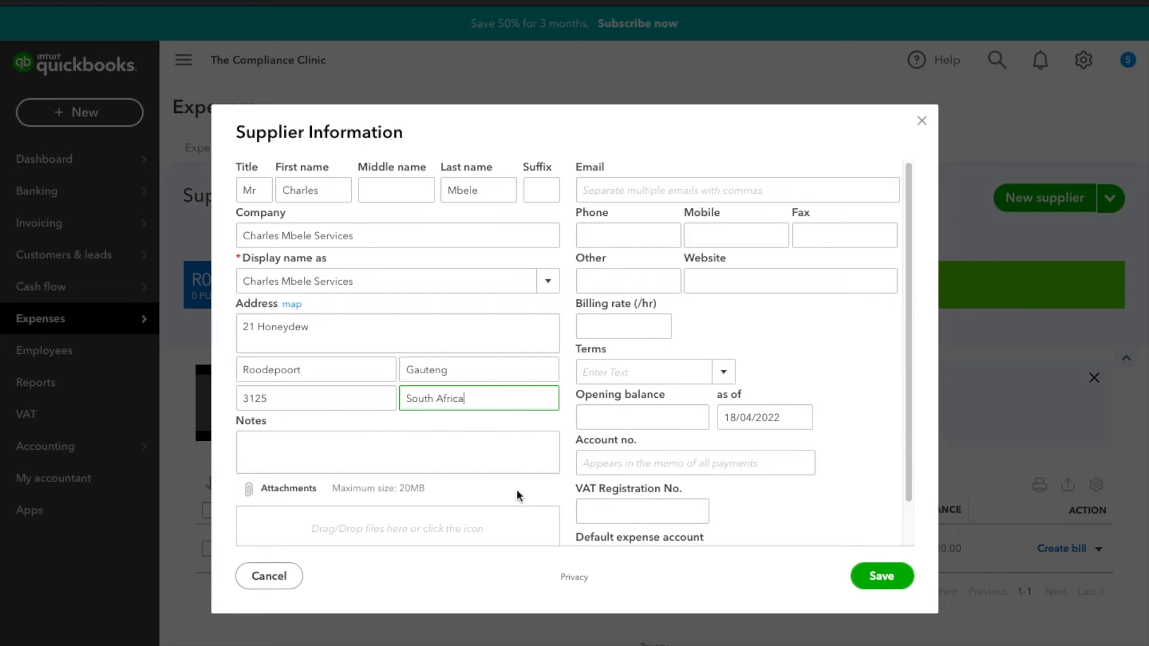
- Enter the VAT registration number and save the second supplier
left_click(591, 514)
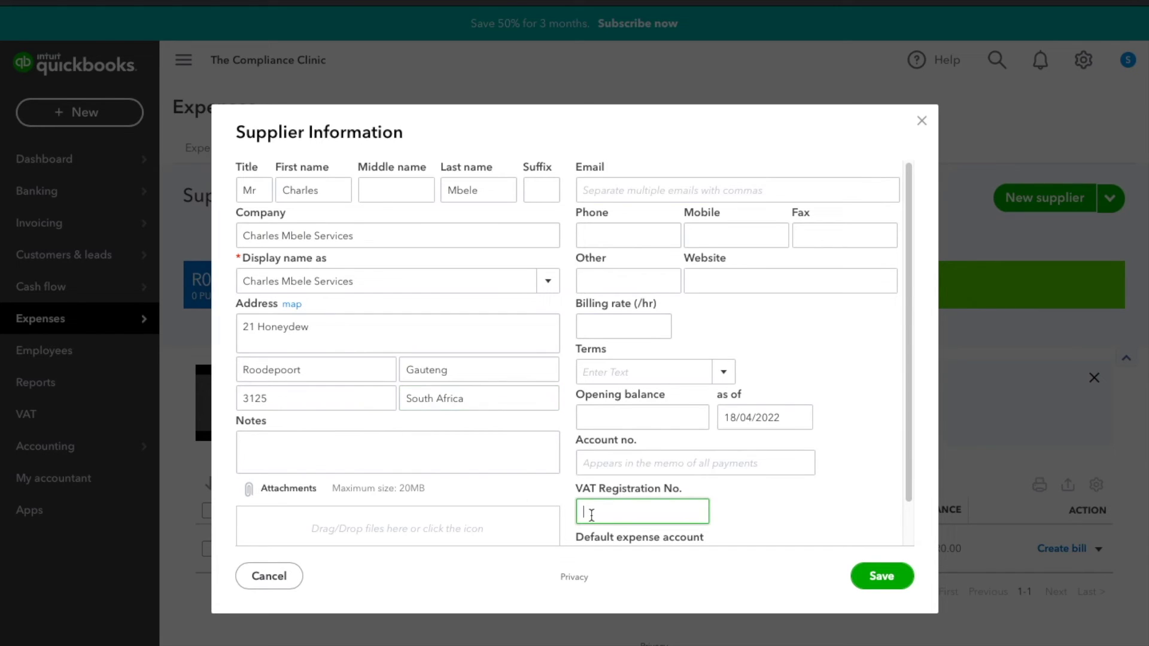
scroll(820, 490, "down", 1)
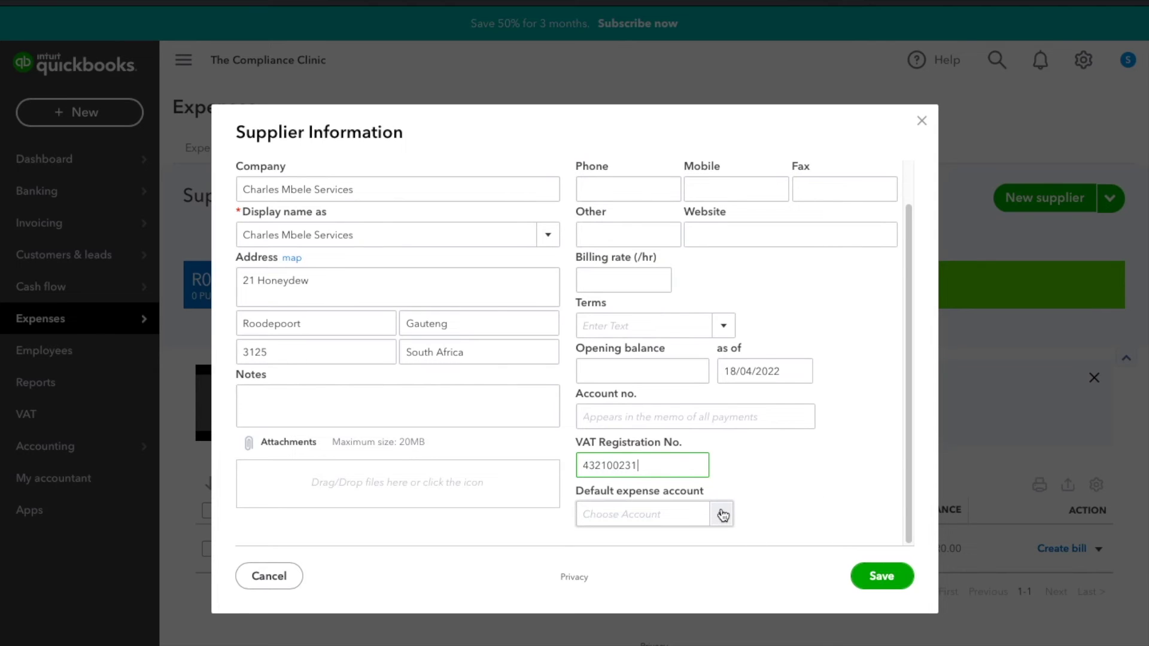
left_click(868, 581)
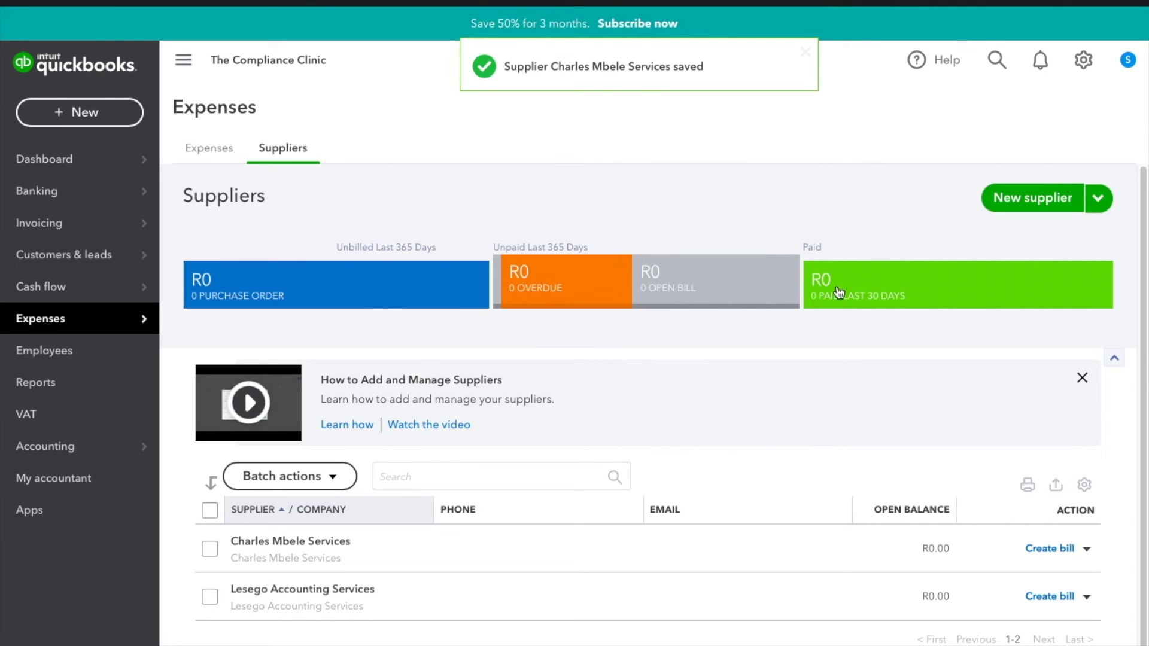
- Dismiss the import option and open a blank form for a third supplier
left_click(1099, 199)
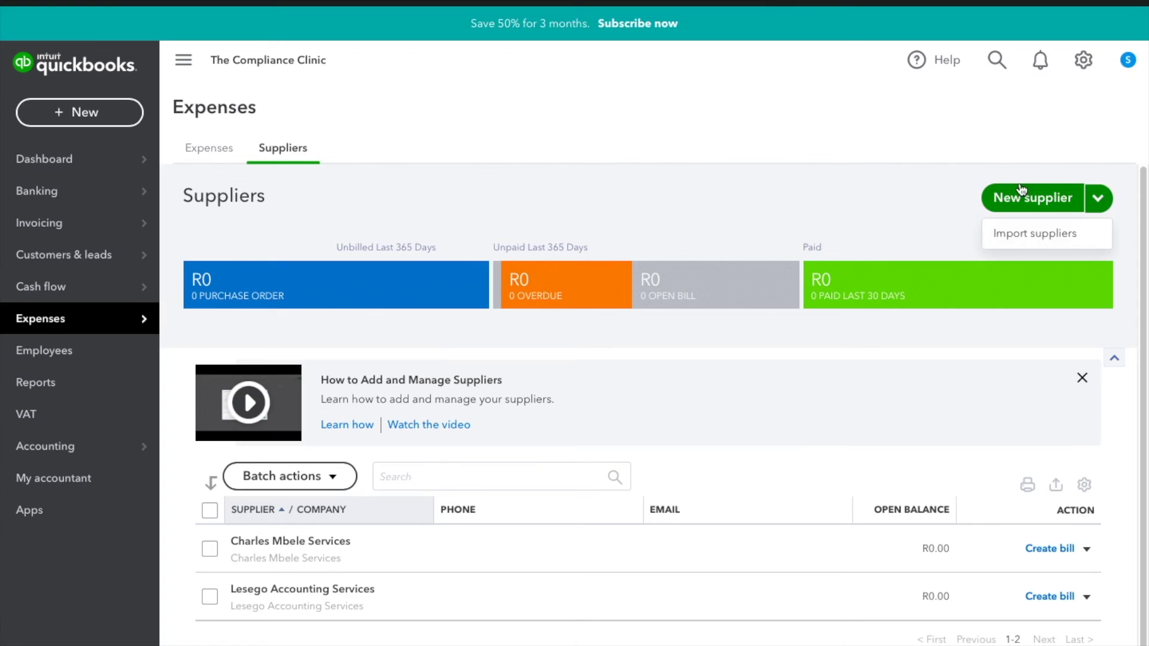
left_click(878, 182)
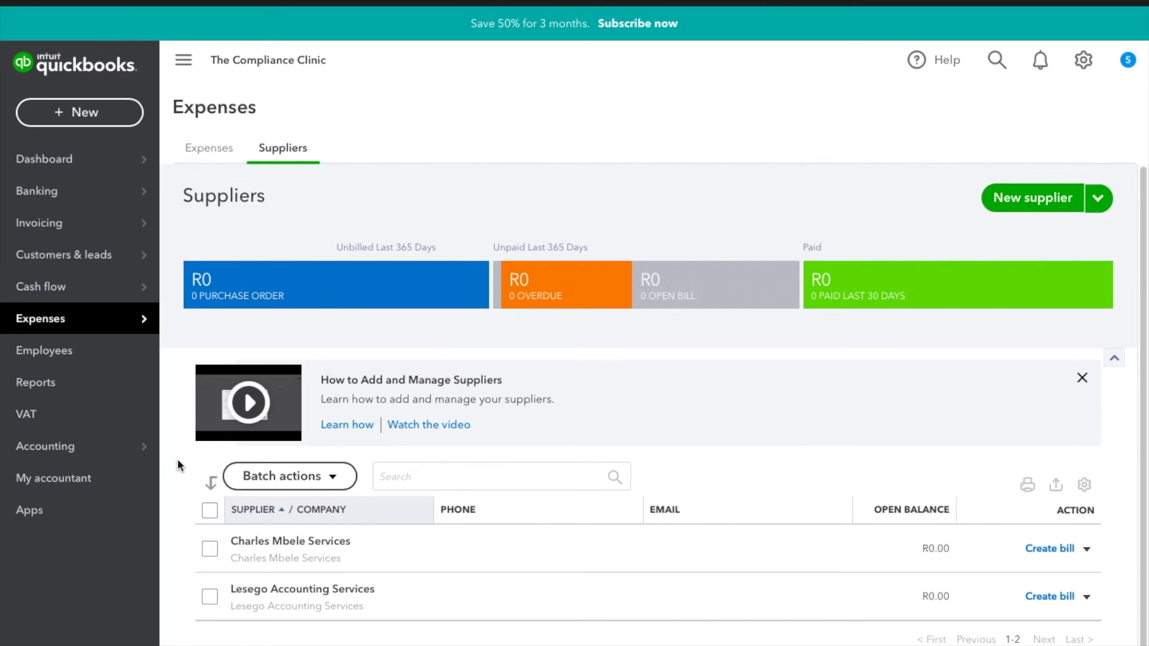
left_click(1017, 205)
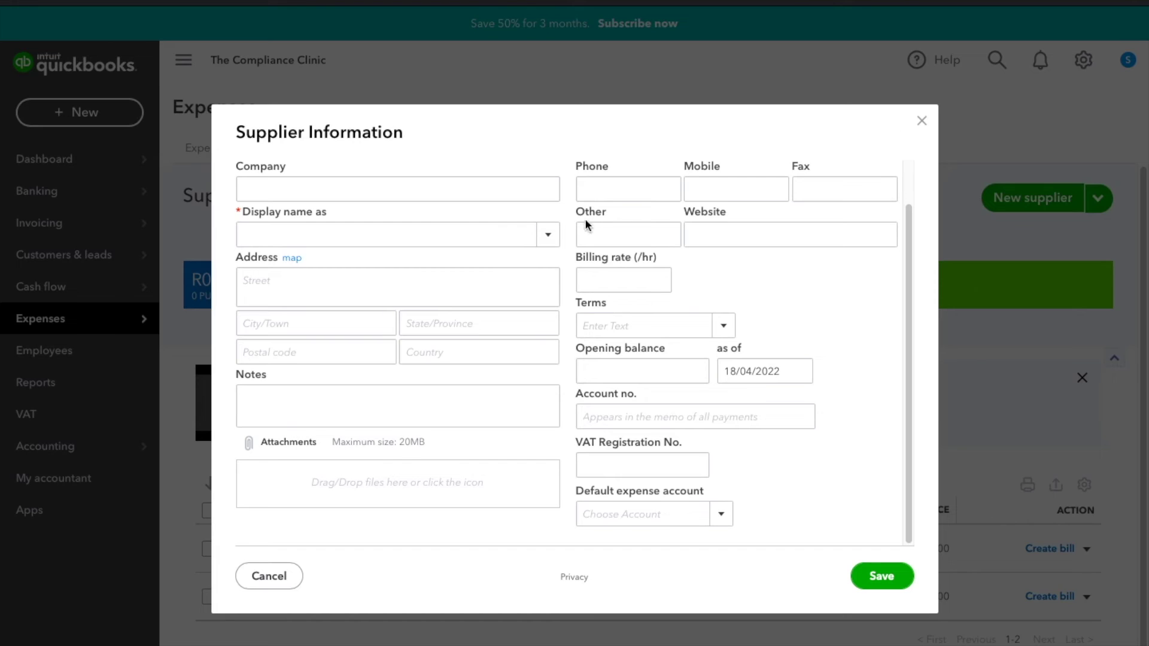
- Enter title Ms and the contact's first and last name for the third supplier
scroll(421, 204, "up", 2)
left_click(265, 191)
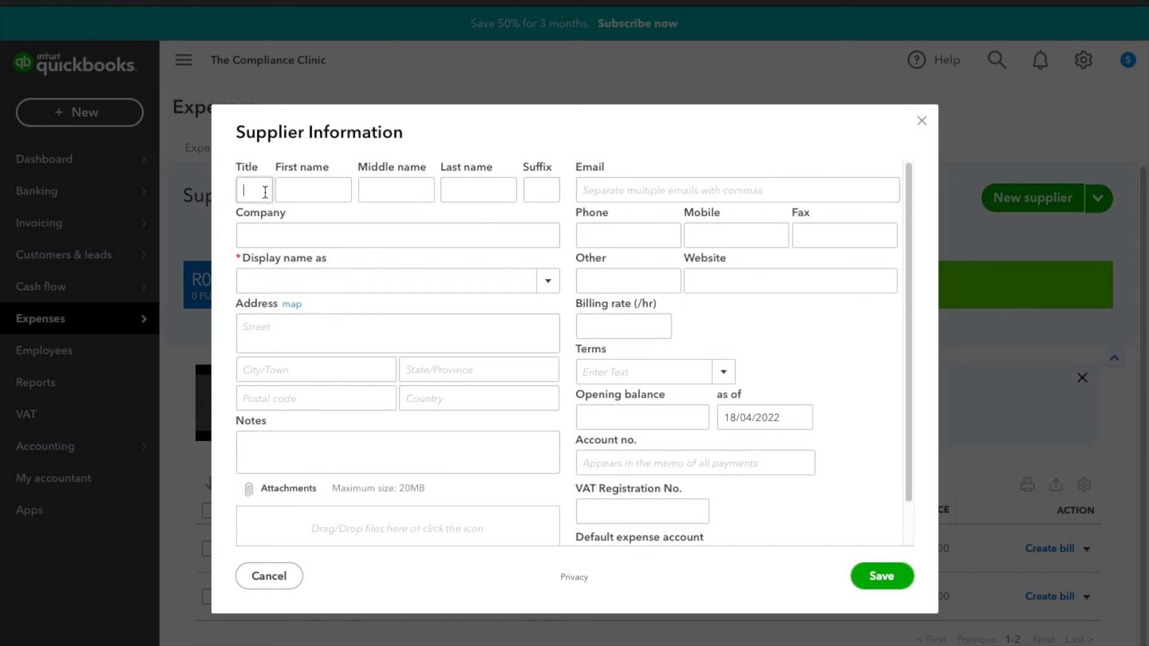
type("Ms")
key("Tab")
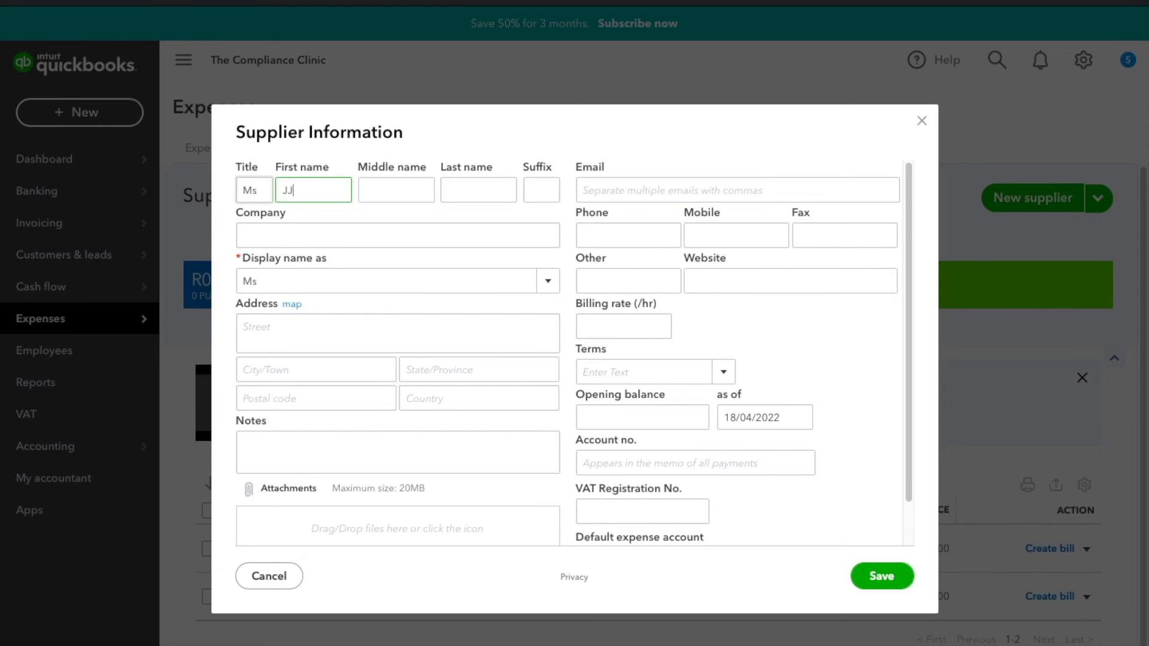
key("Tab")
key("Tab")
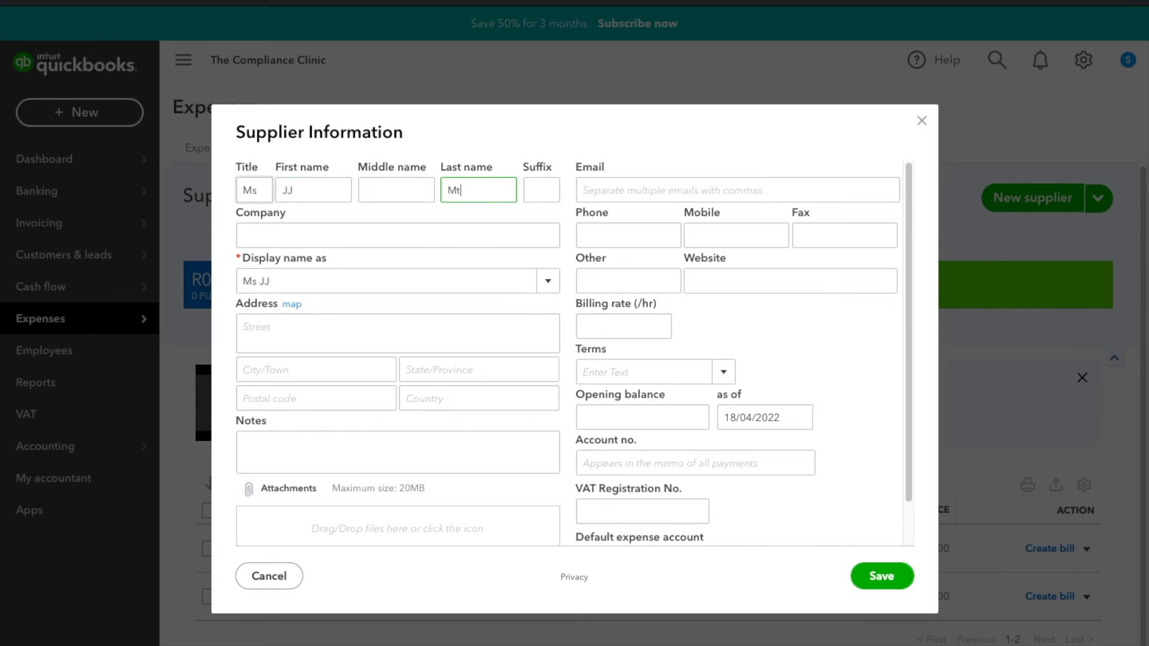
- Enter company J.J The Consultant and select it as the display name
key("Tab")
key("Tab")
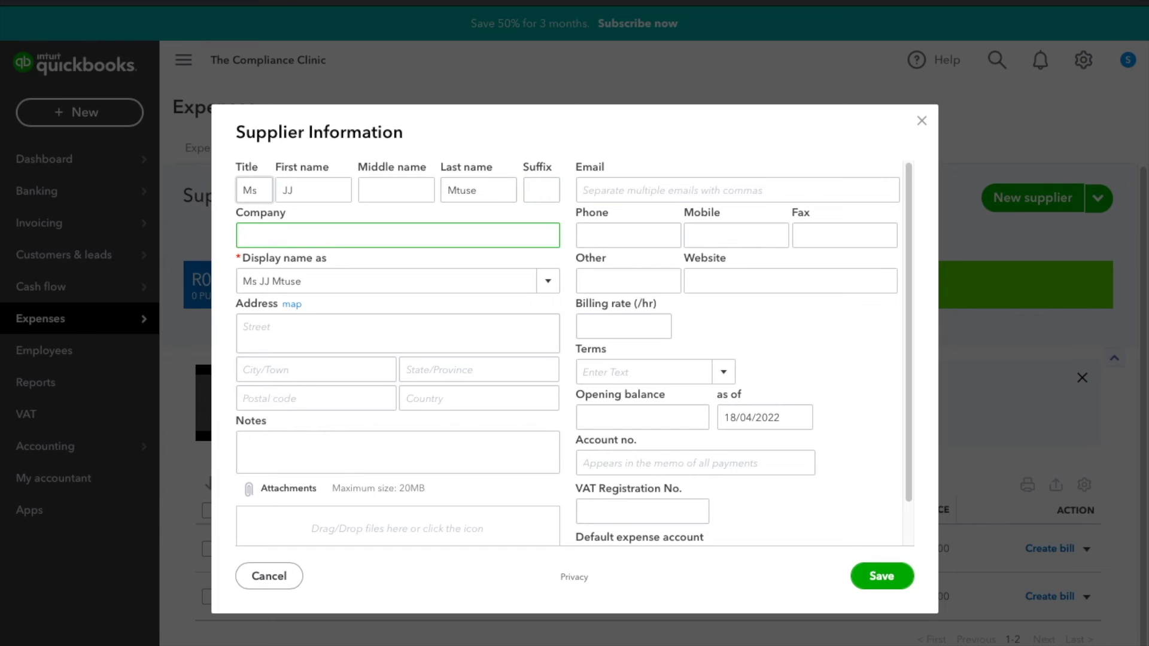
type("J.J The Consultant")
left_click(545, 261)
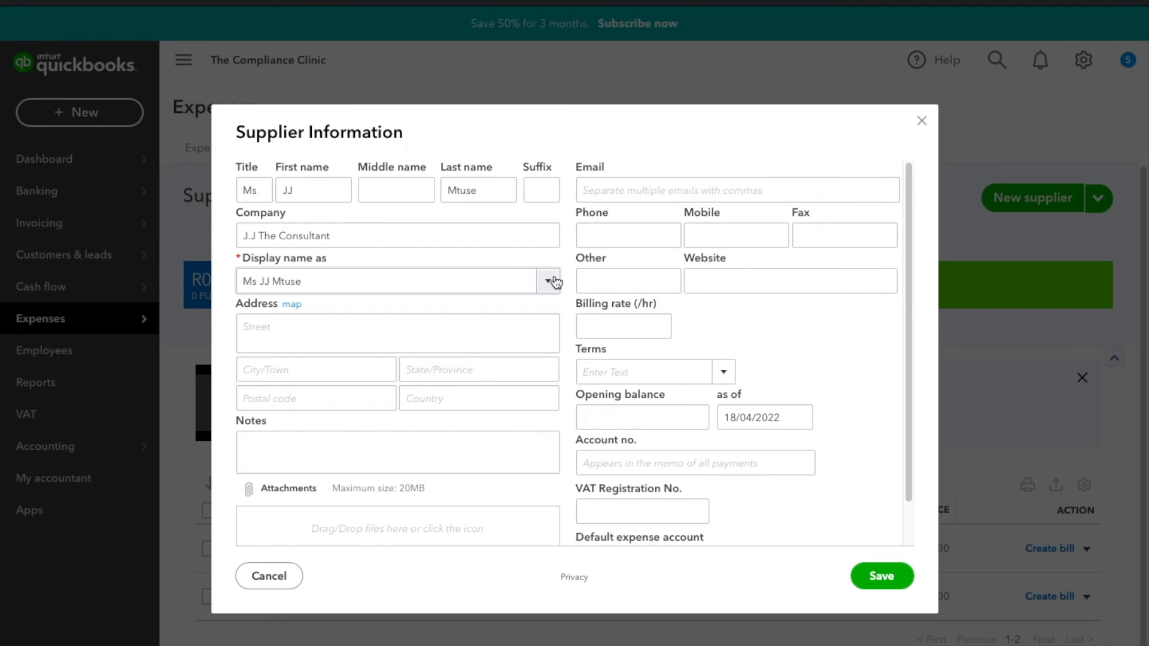
left_click(555, 283)
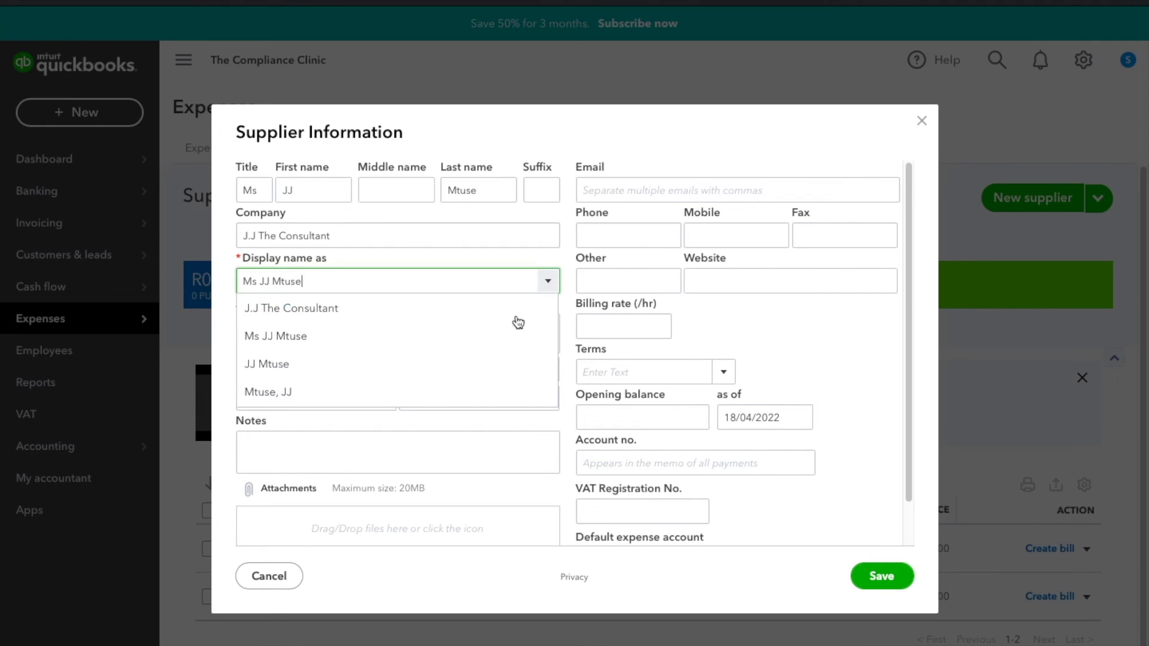
left_click(429, 317)
- Enter the supplier's street address and postal code, with city Johannesburg, province Gauteng and country South Africa
left_click(388, 321)
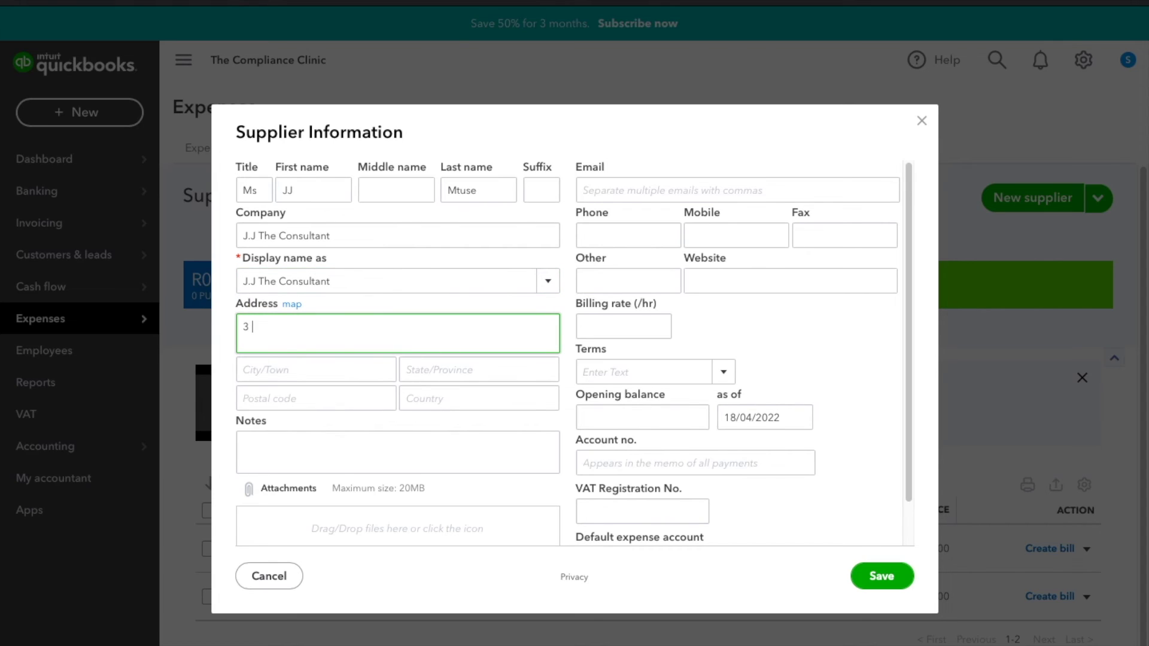
key("Tab")
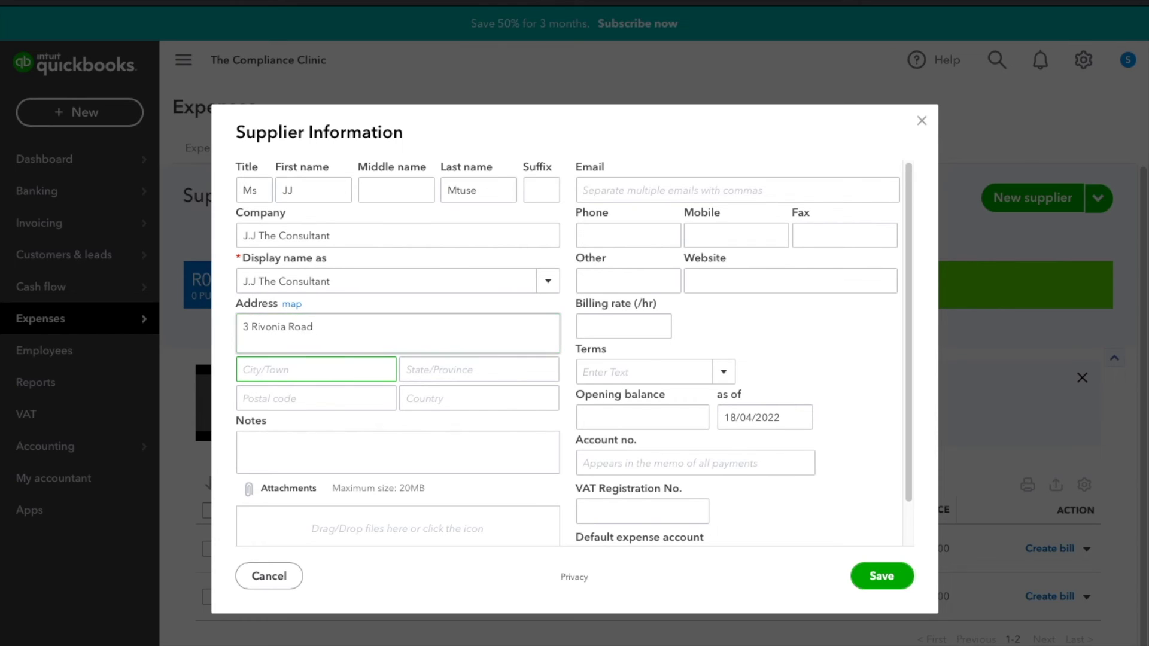
type("Johannesburg")
key("Tab")
type("Gauteng")
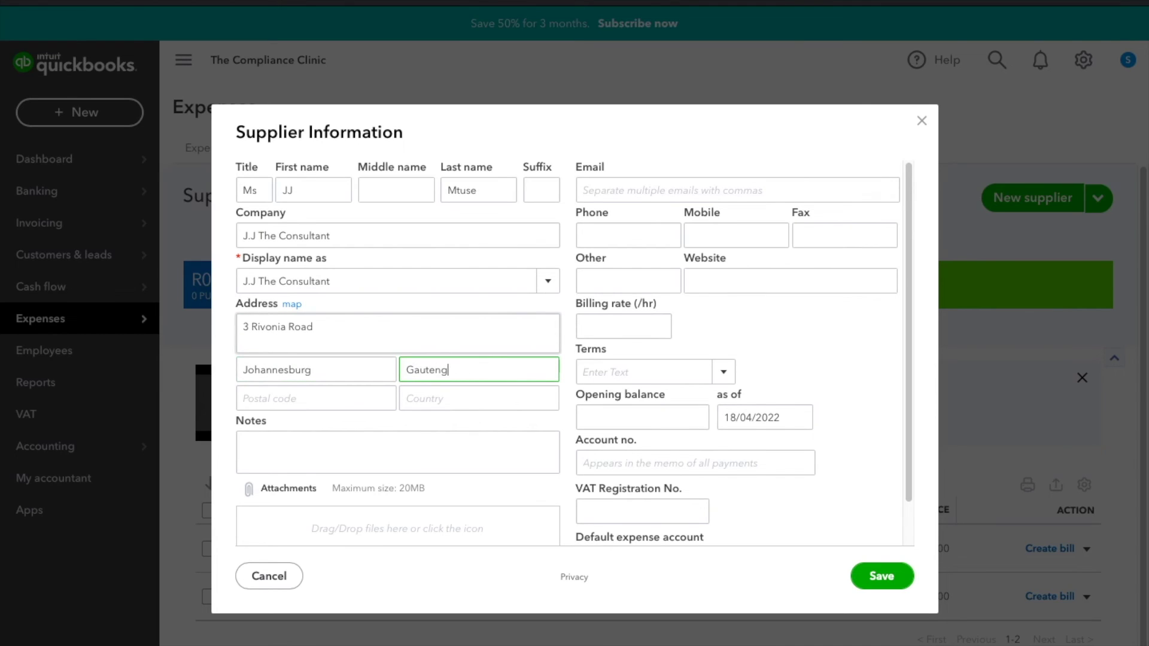
key("Tab")
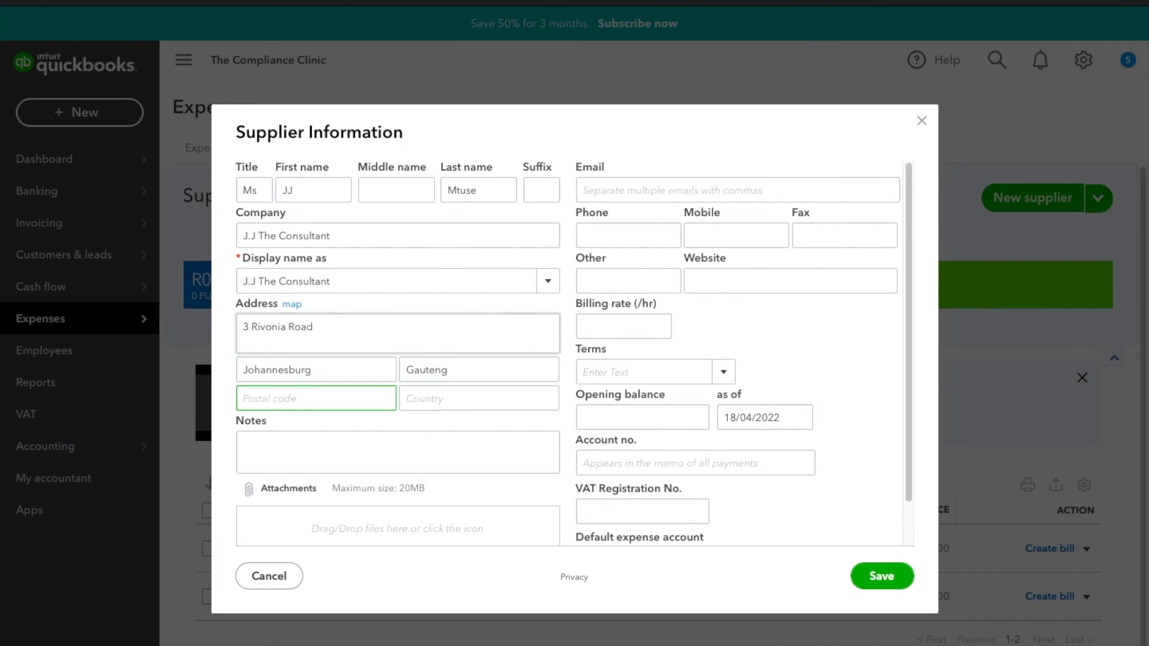
type("2130")
key("Tab")
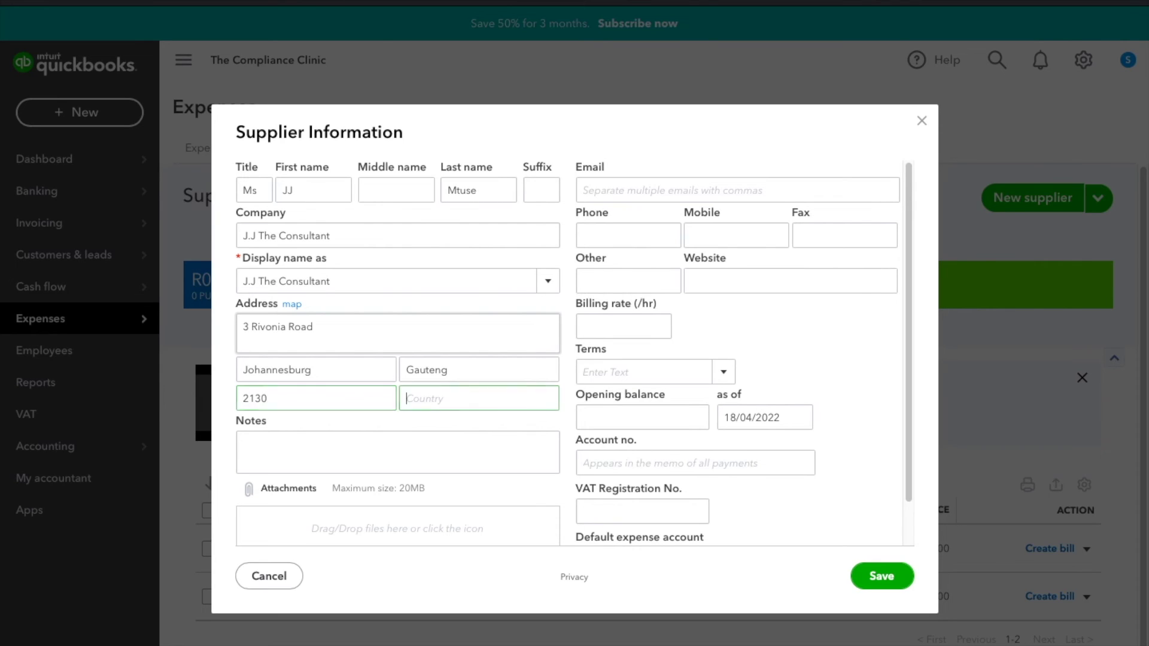
type("South A")
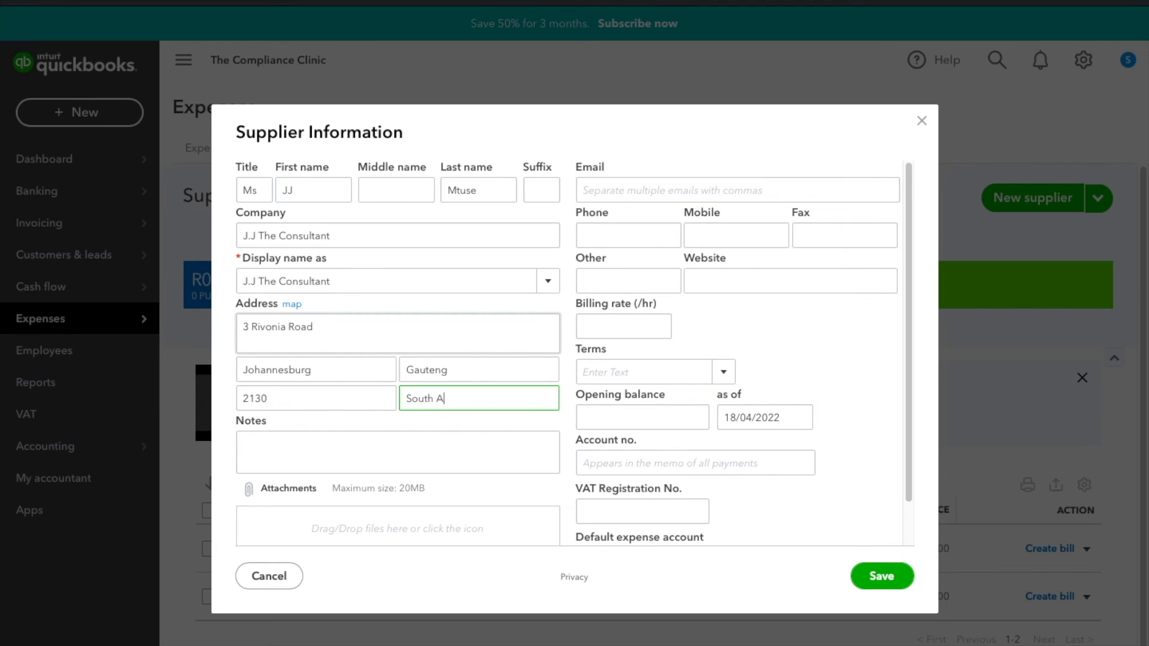
type("frica")
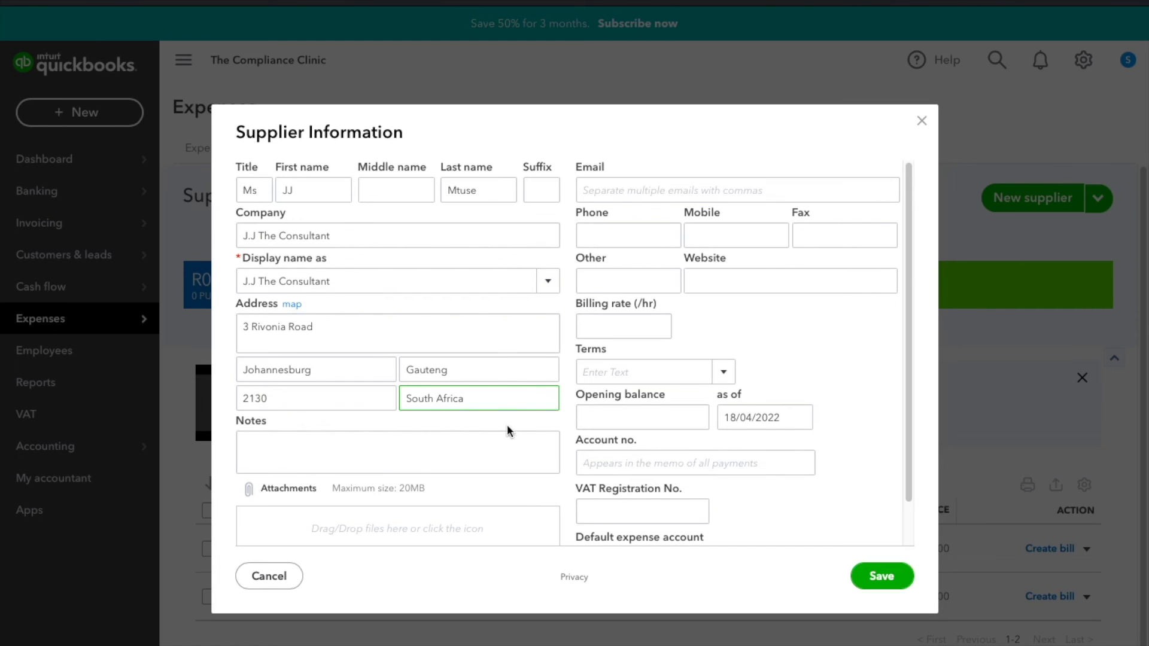
- Save the J.J The Consultant supplier and confirm the Suppliers list now has three entries
scroll(667, 503, "down", 2)
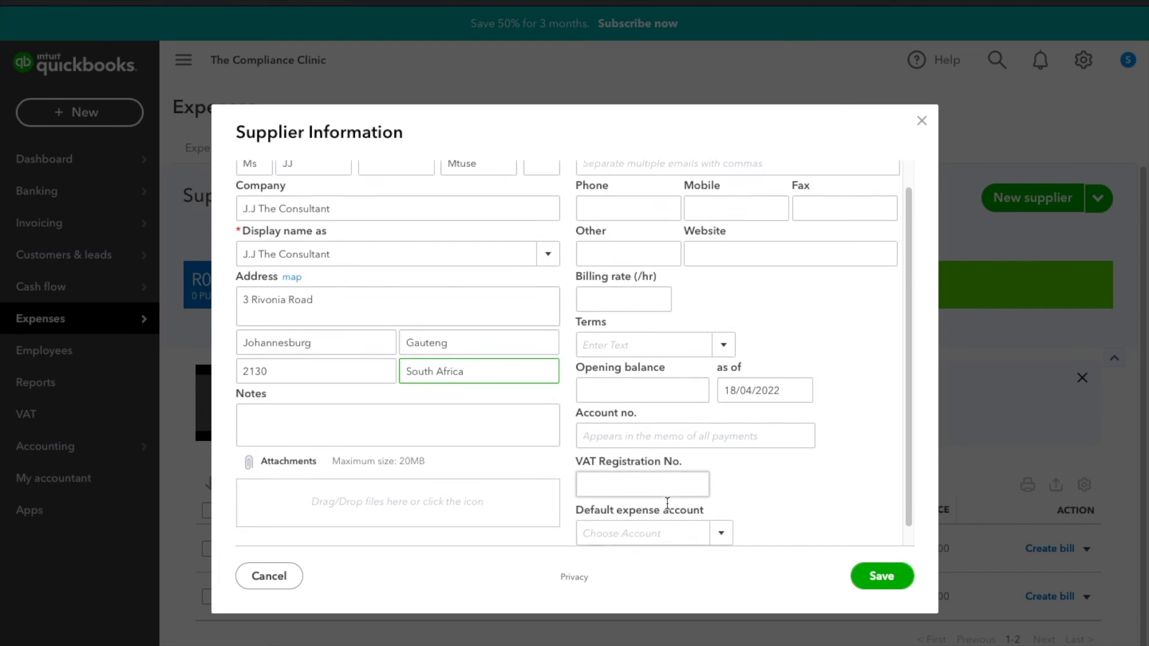
scroll(765, 534, "up", 2)
left_click(874, 571)
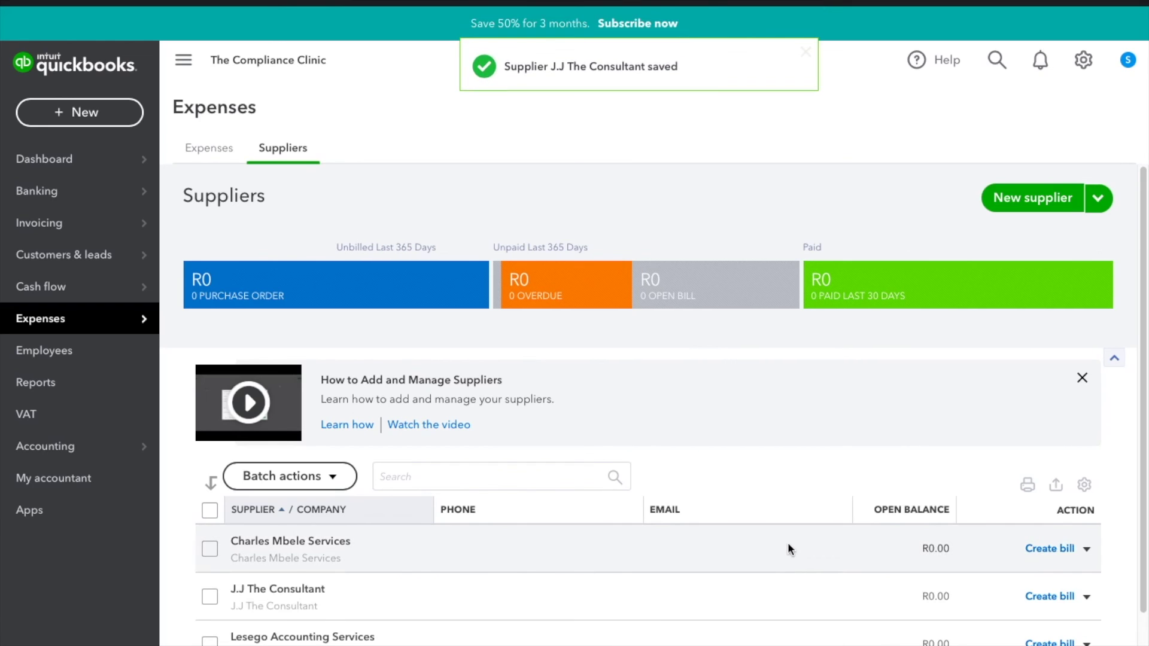
scroll(787, 542, "down", 1)
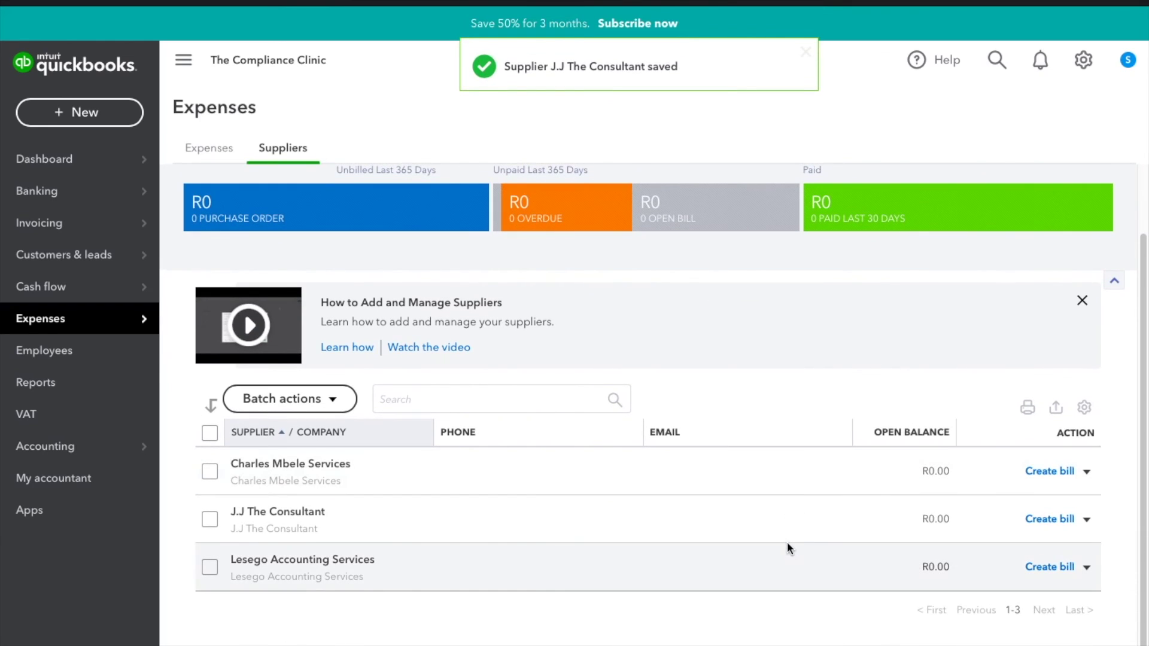